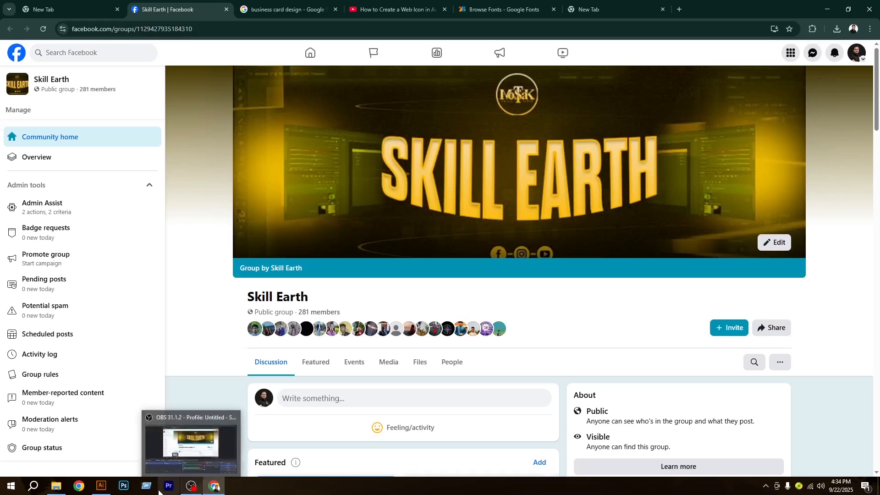
Step: Switch to the Illustrator business card document and draw a circle about 0.52 in wide in the empty area beside the contact details
click(101, 486)
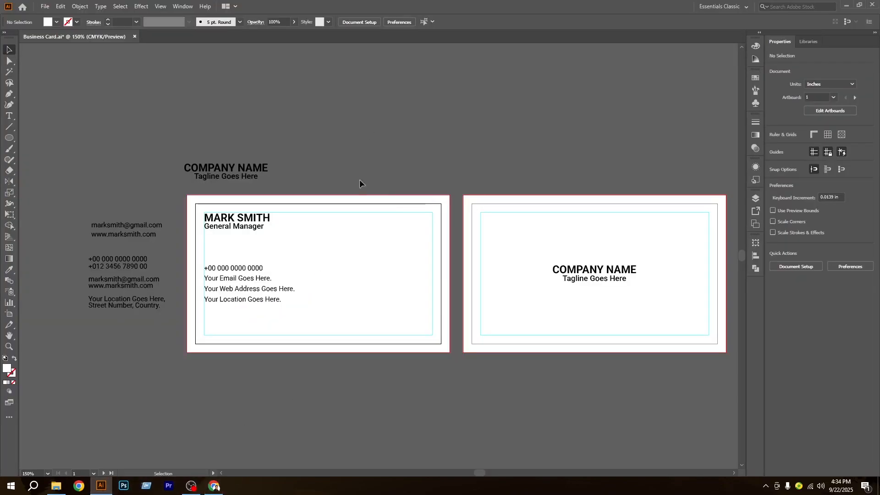
scroll(349, 248, up, 1)
drag(318, 255, 346, 244)
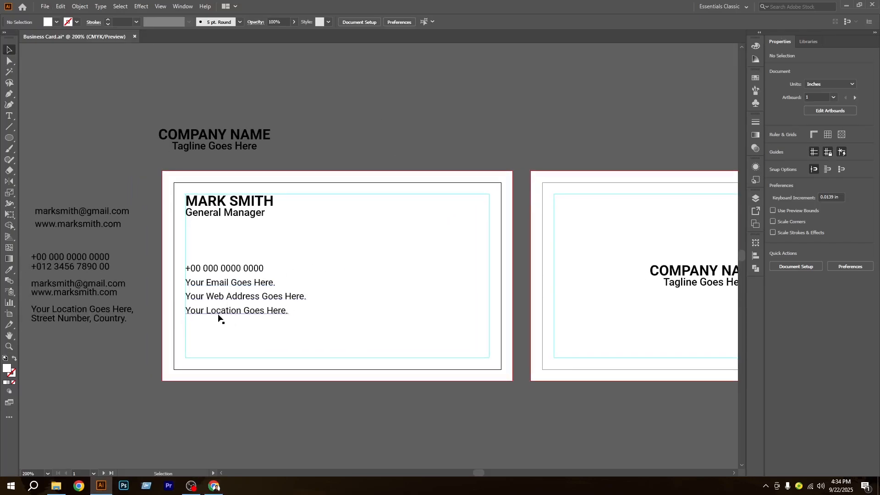
scroll(427, 230, up, 1)
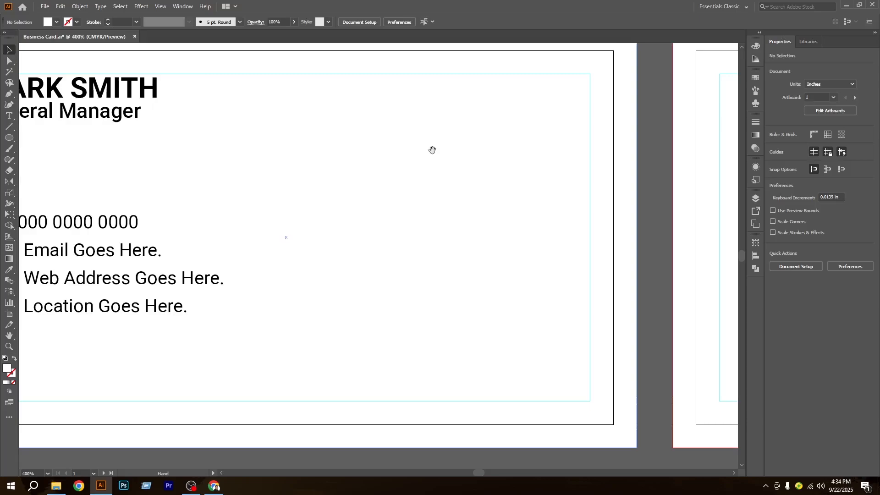
click(10, 138)
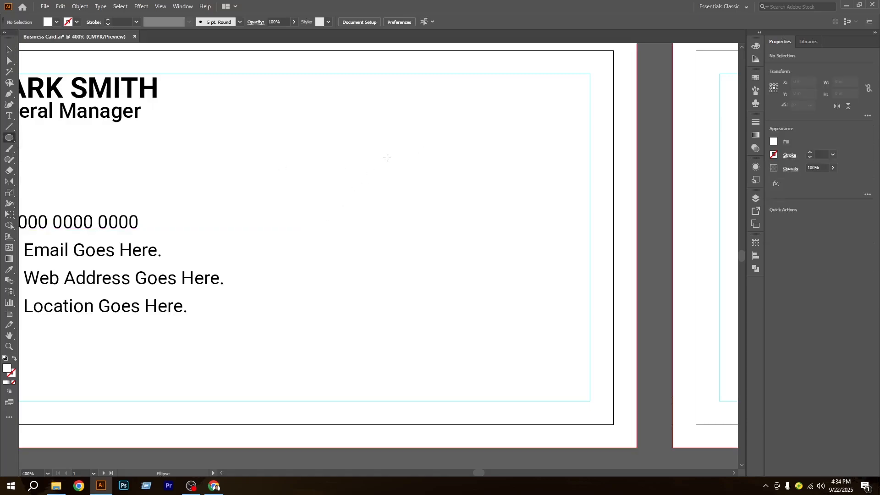
mouse_move(387, 158)
mouse_down()
mouse_move(462, 237)
mouse_move(439, 213)
mouse_move(464, 271)
mouse_move(459, 255)
mouse_move(443, 250)
mouse_move(458, 263)
mouse_up()
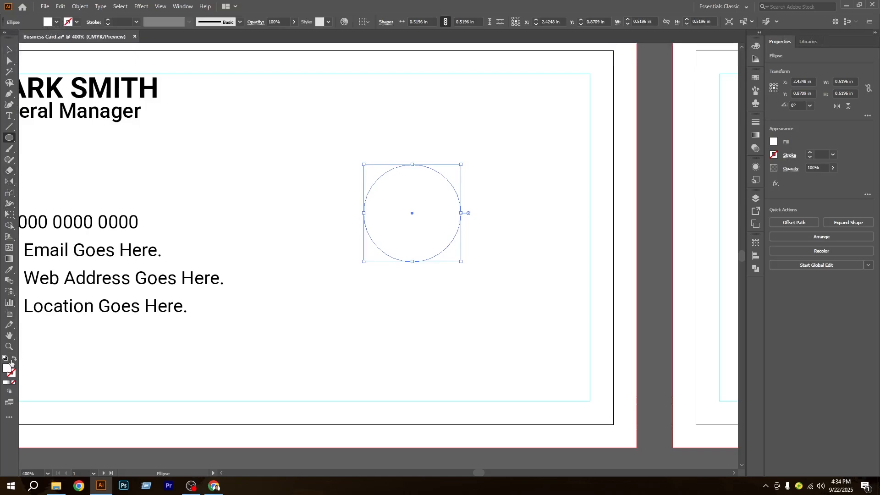
Step: Give the circle no fill and a black 1 pt stroke
click(15, 360)
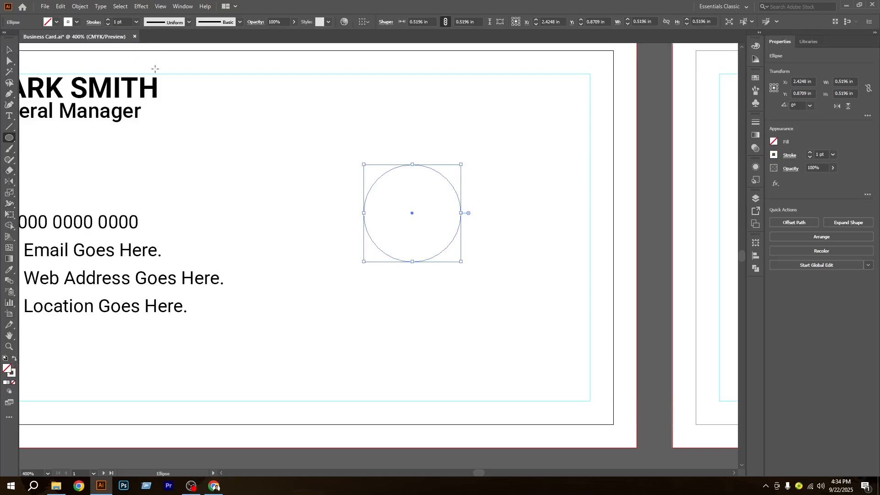
click(76, 22)
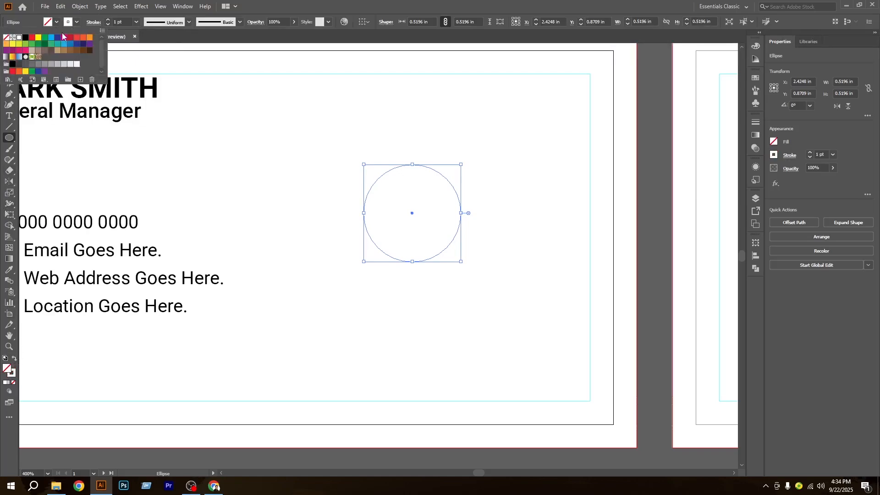
click(26, 37)
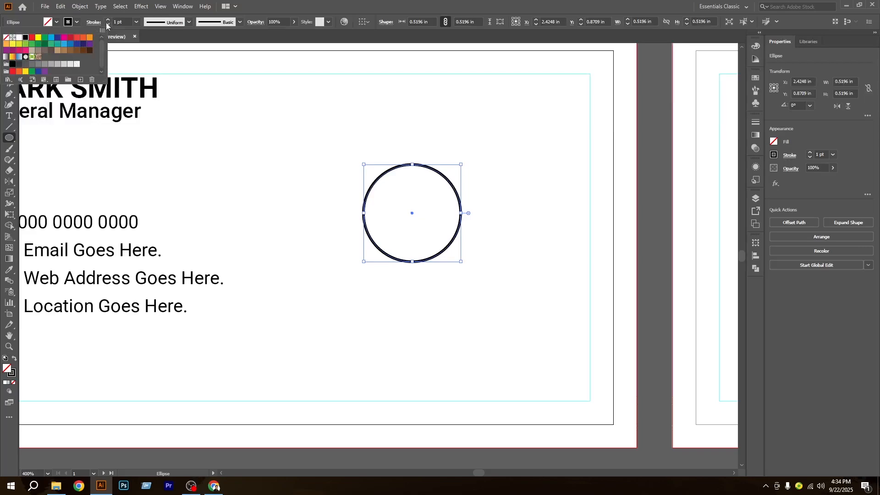
click(107, 20)
click(108, 20)
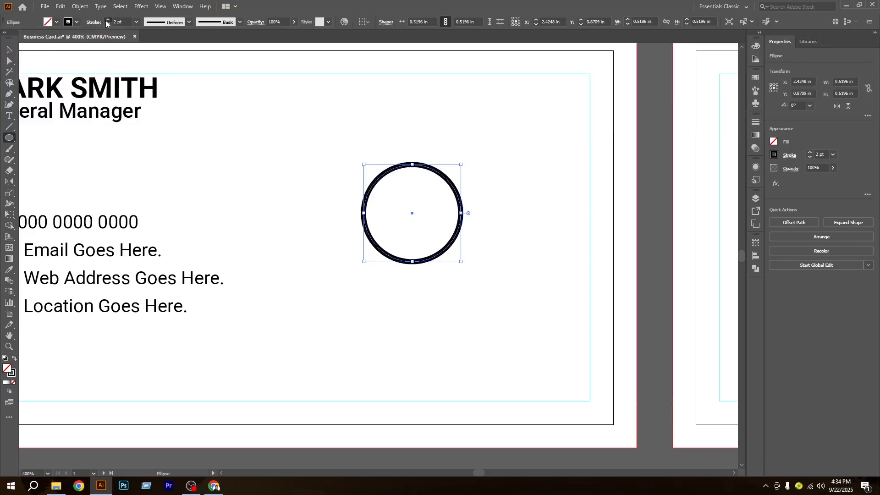
click(107, 20)
click(107, 24)
click(109, 24)
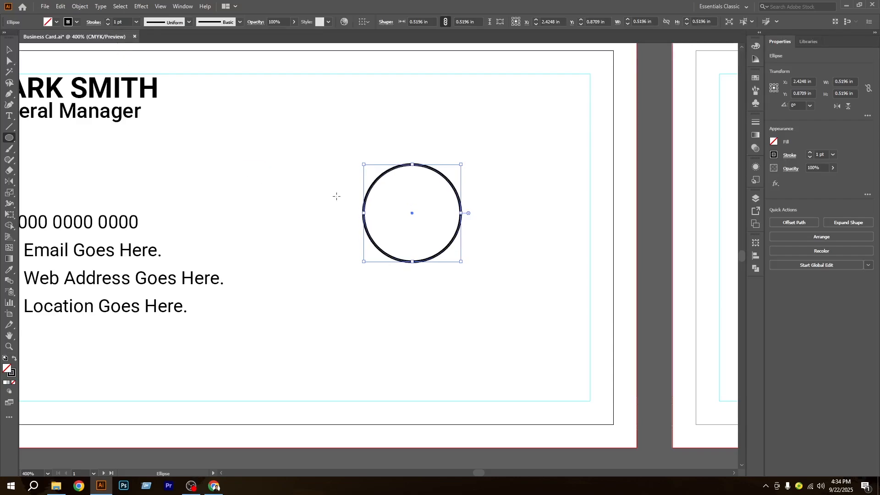
Step: Create a concentric copy of the circle about 0.12 in wide and duplicate it against the large circle's right inner edge
click(9, 49)
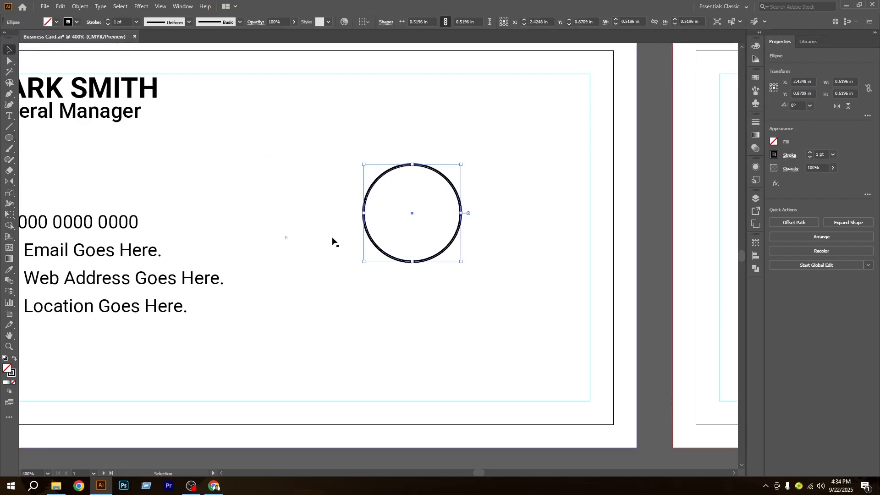
key(a)
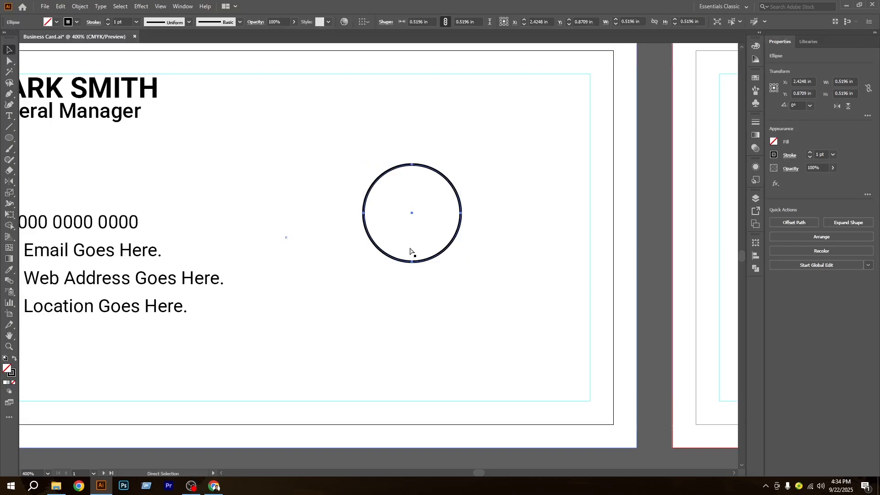
key(v)
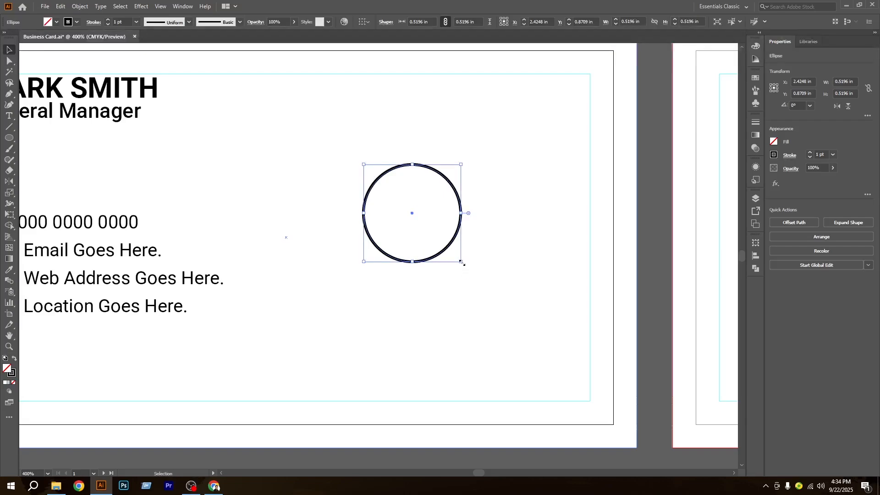
drag(462, 262, 499, 230)
scroll(418, 224, up, 2)
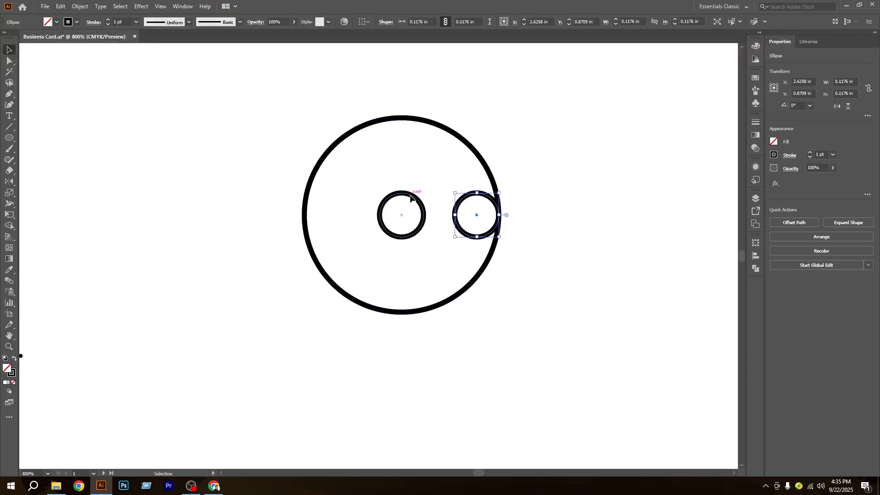
Step: Duplicate the small centre circle to the large circle's top inner edge, then enlarge the centre one to about 0.4 in wide
click(410, 198)
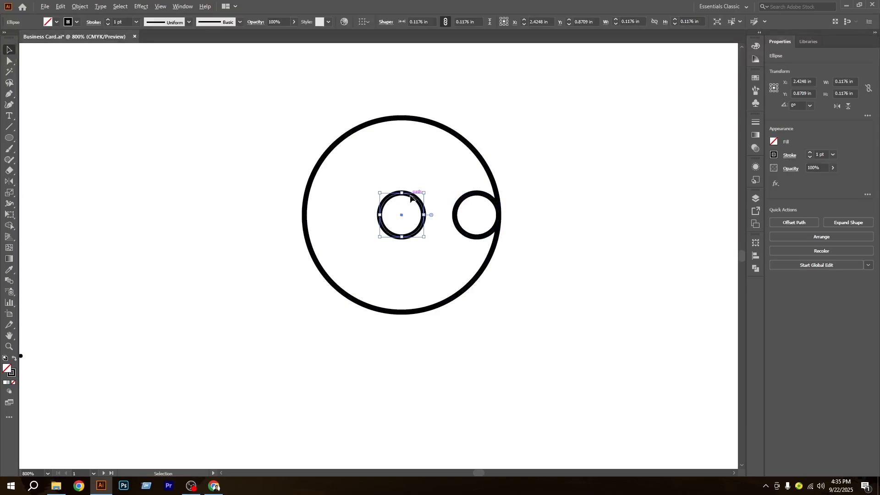
drag(411, 198, 412, 122)
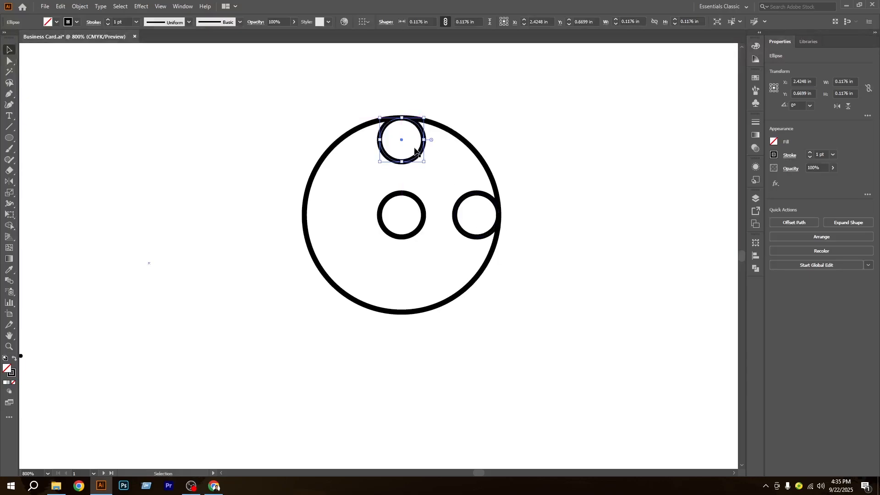
click(422, 228)
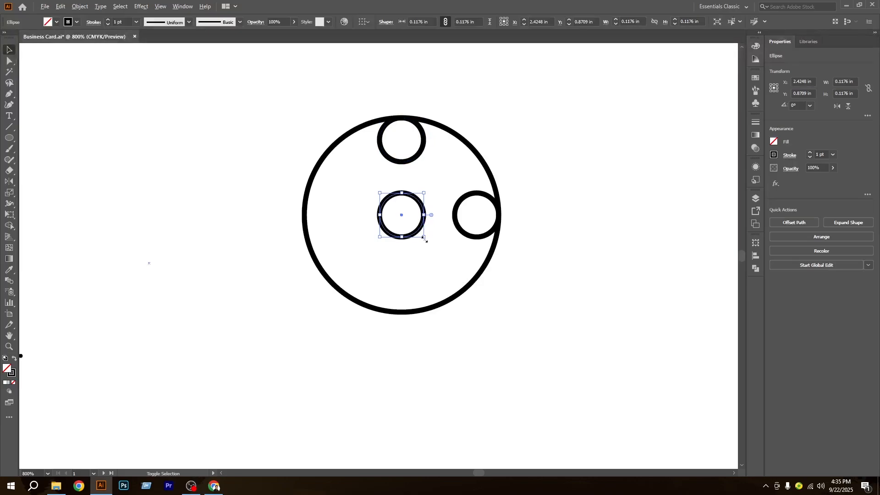
drag(425, 239, 478, 322)
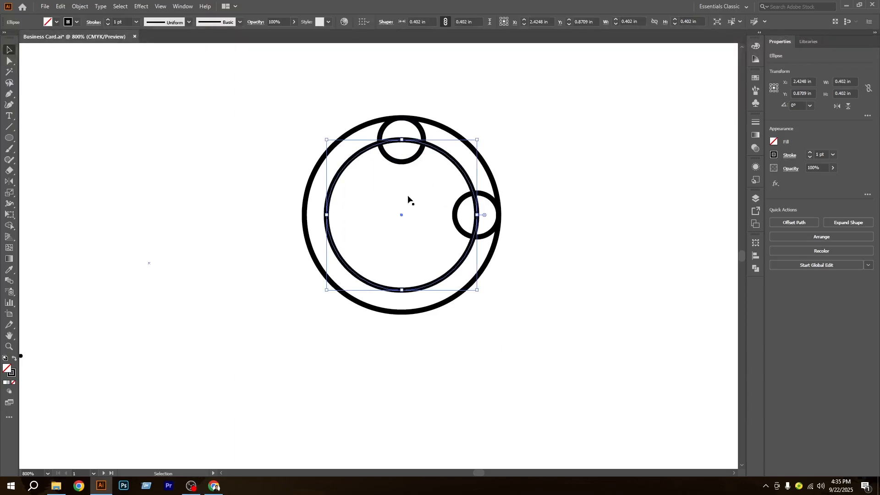
key(ctrl+minus)
key(ctrl+minus)
key(ctrl+minus)
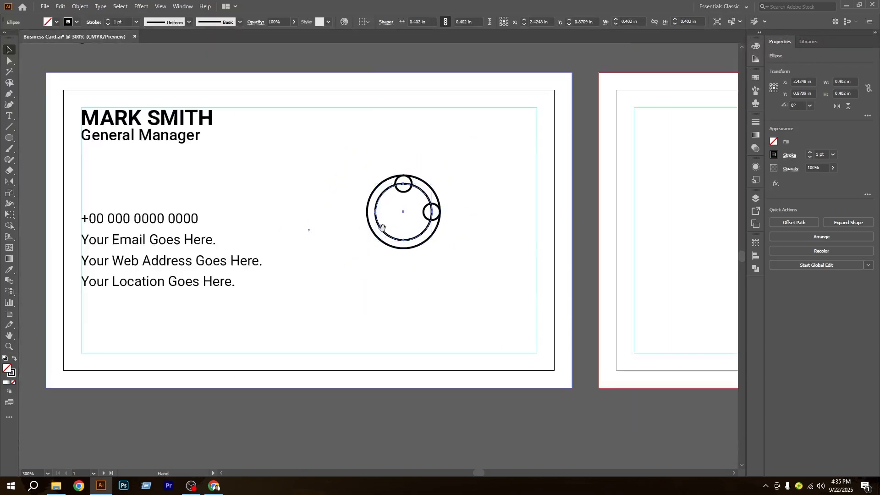
scroll(390, 220, up, 1)
drag(355, 186, 392, 244)
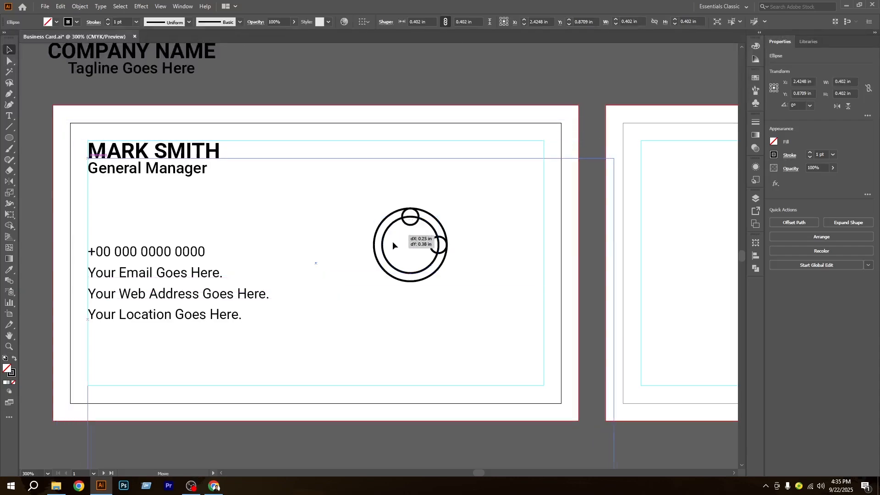
key(a)
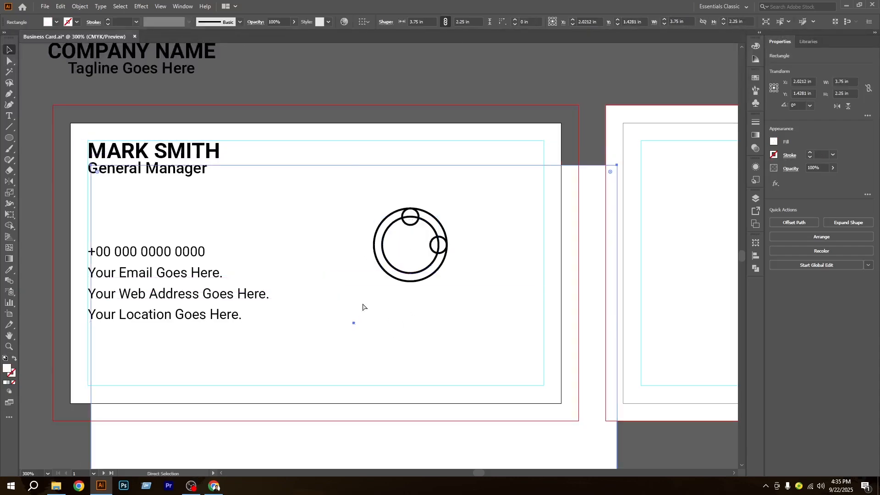
key(ctrl+z)
key(v)
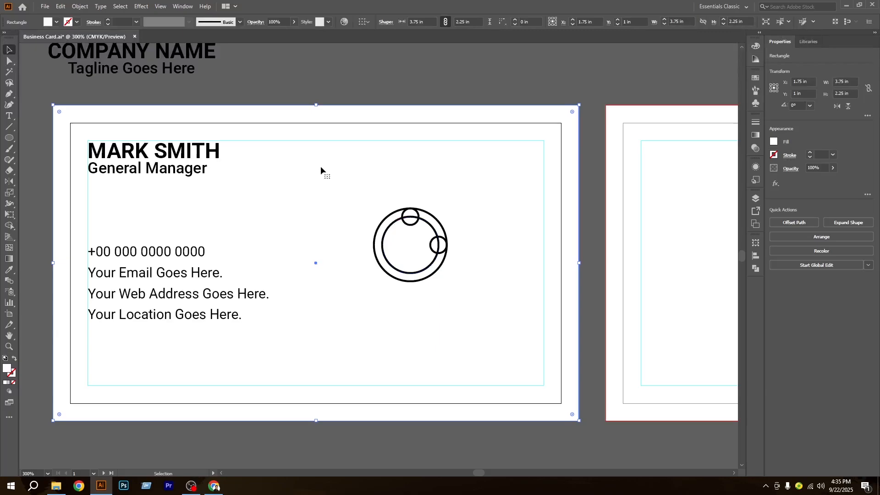
key(ctrl+shift+a)
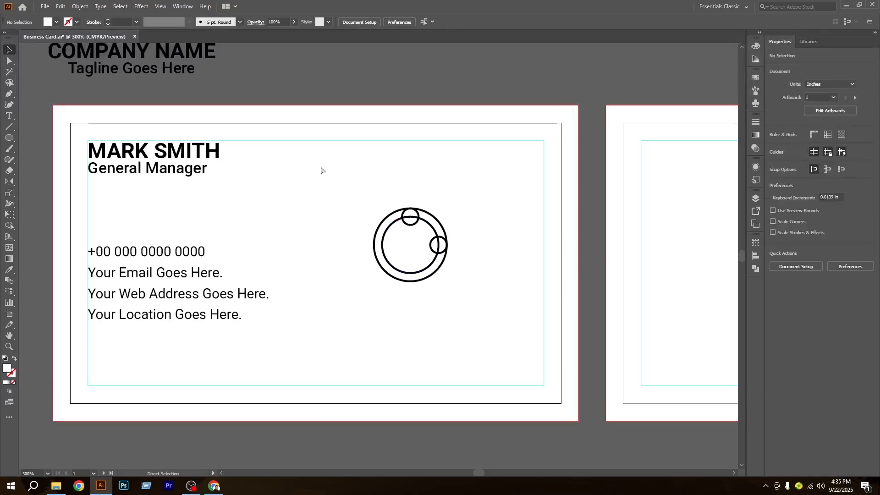
Step: Rotate all four circles together by 45° so the two small ones sit symmetrically at the upper left and right
scroll(433, 250, up, 1)
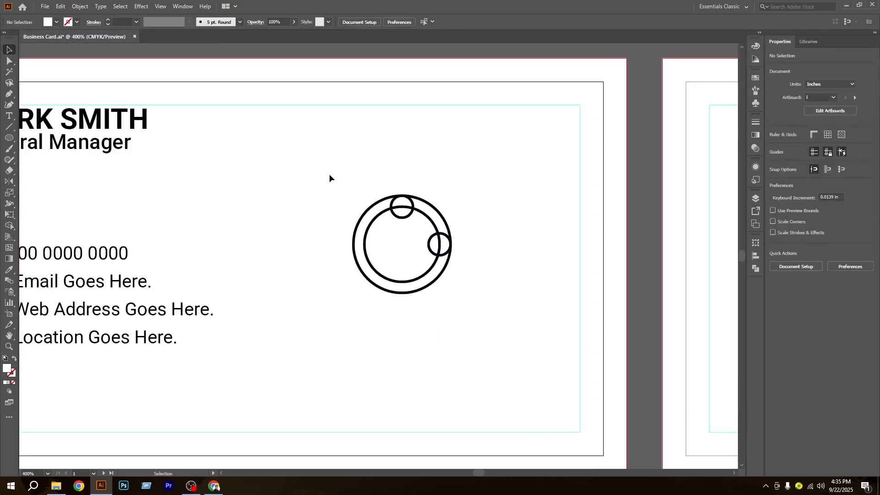
drag(330, 174, 470, 304)
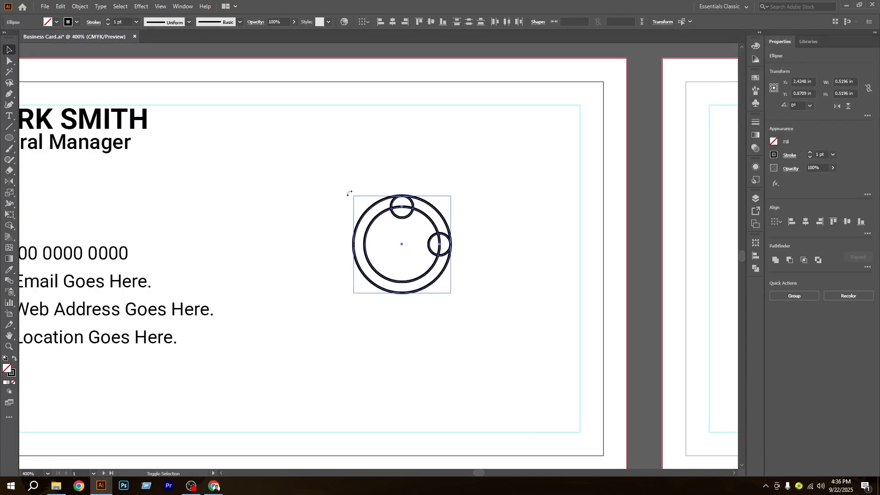
drag(349, 193, 335, 228)
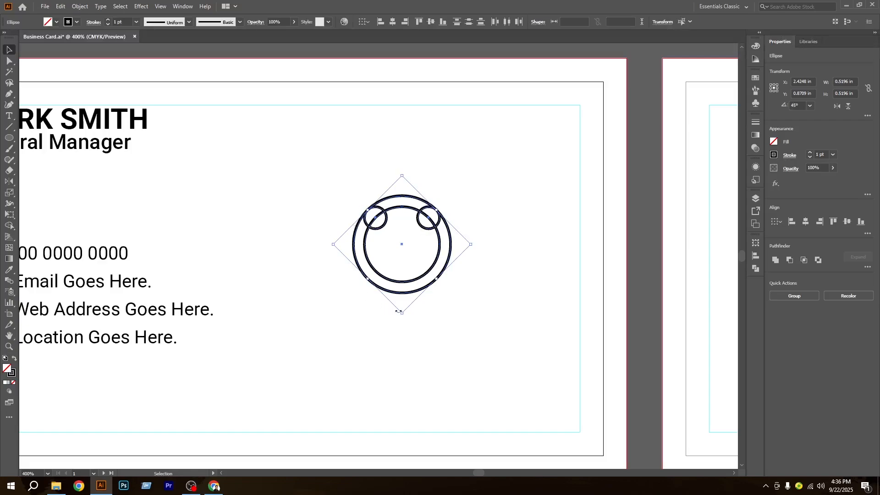
click(501, 241)
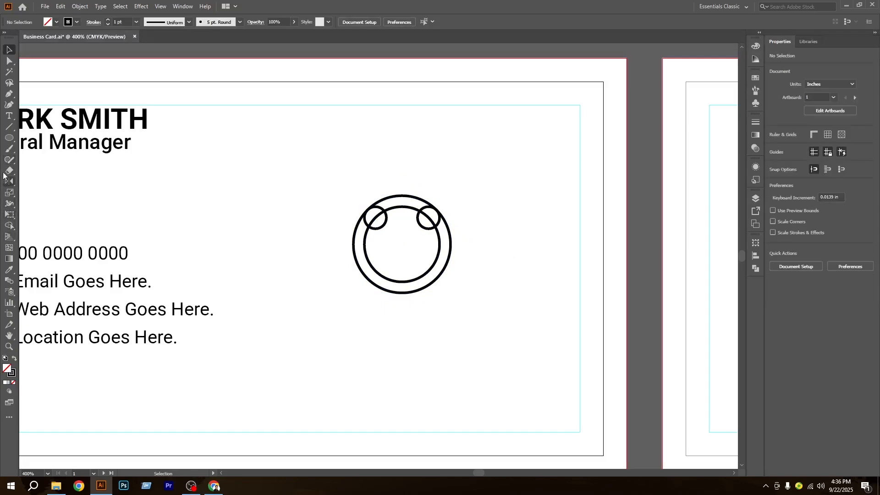
Step: Draw an upright pentagon about 0.38 in wide from the circles' common centre, with its corners on the inner circle
click(5, 32)
click(9, 95)
drag(8, 95, 52, 130)
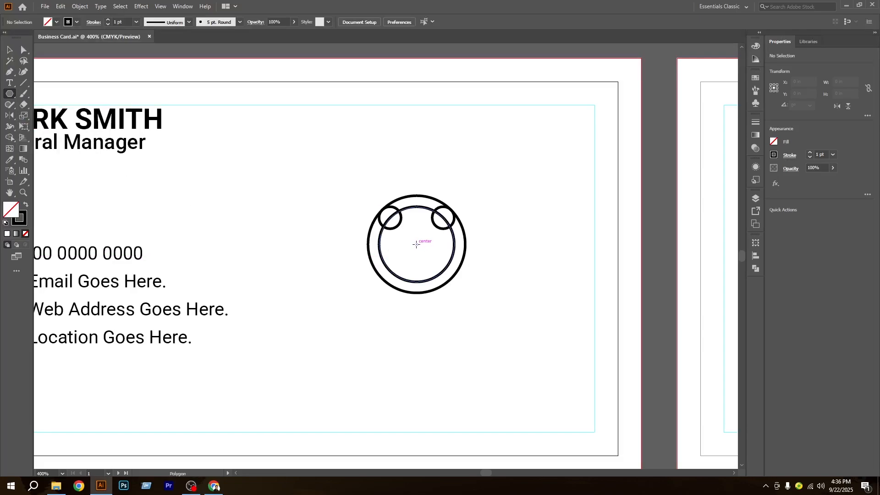
drag(417, 245, 432, 269)
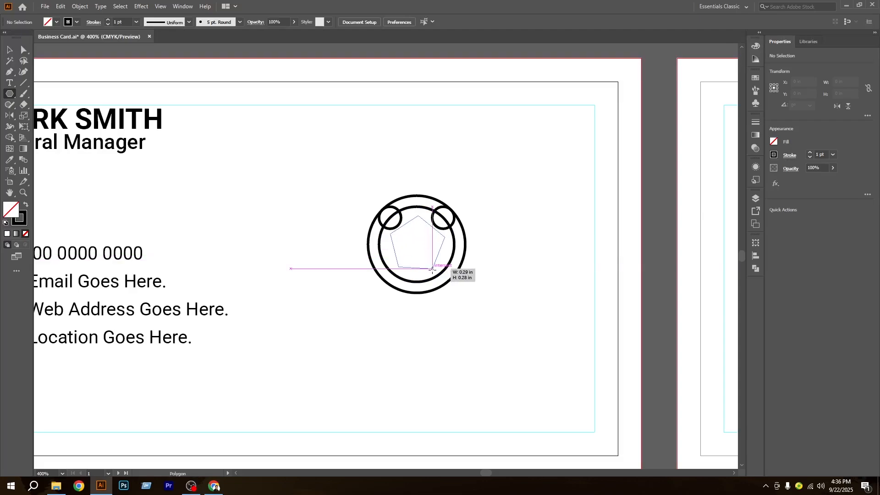
key(Up)
key(Down)
key(shift)
drag(433, 269, 439, 275)
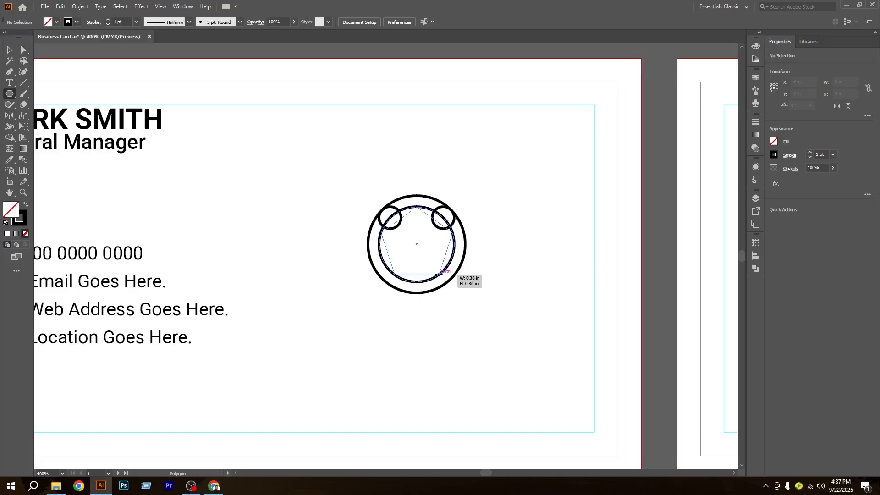
drag(439, 274, 439, 274)
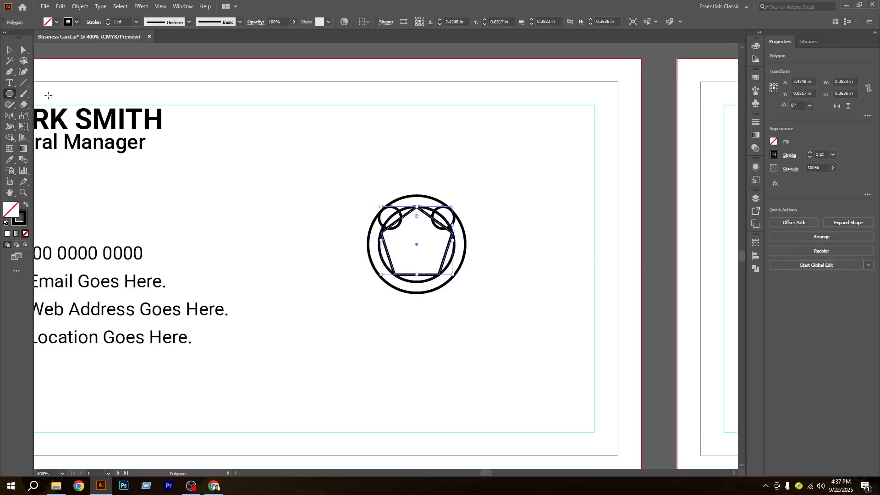
Step: Use Shape Builder on all the circles and the pentagon to remove the pentagon's interior, the outer ring's lower part and the bottom segment
key(v)
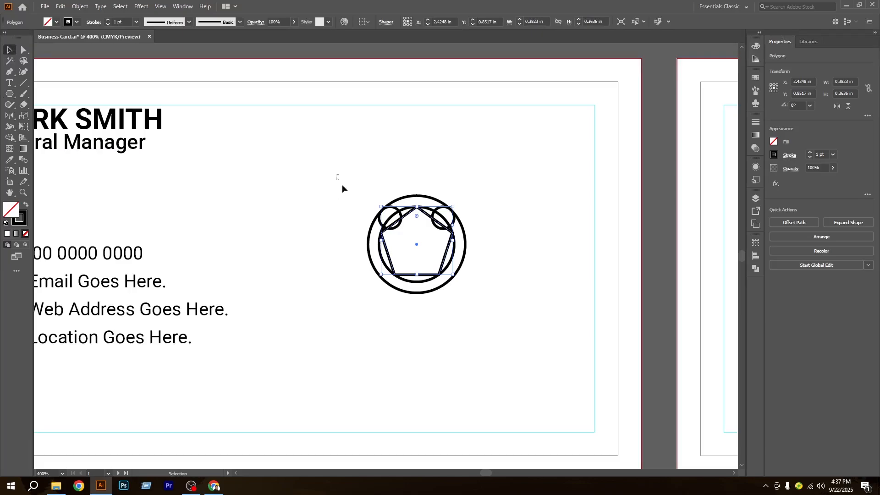
drag(342, 186, 477, 342)
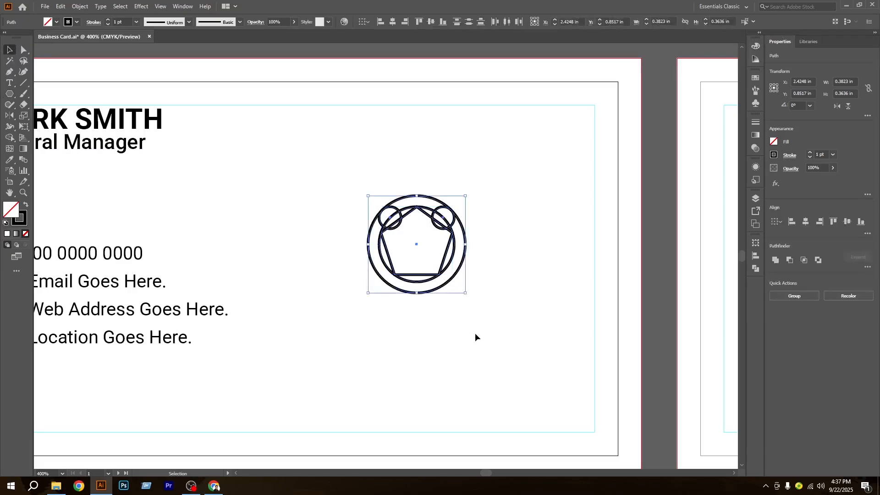
click(9, 137)
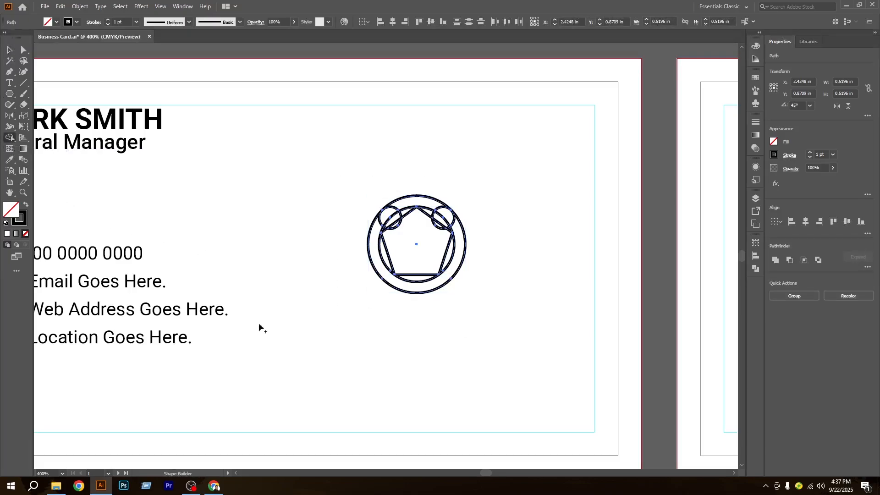
scroll(418, 275, up, 2)
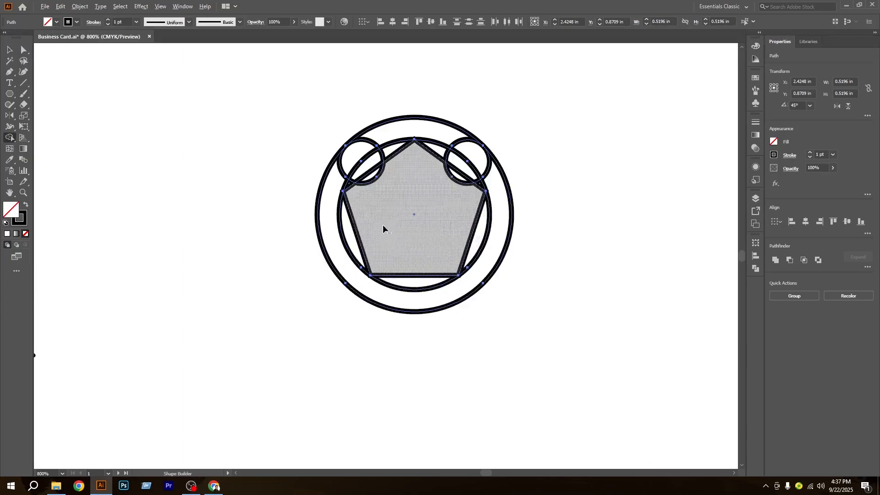
drag(383, 229, 528, 287)
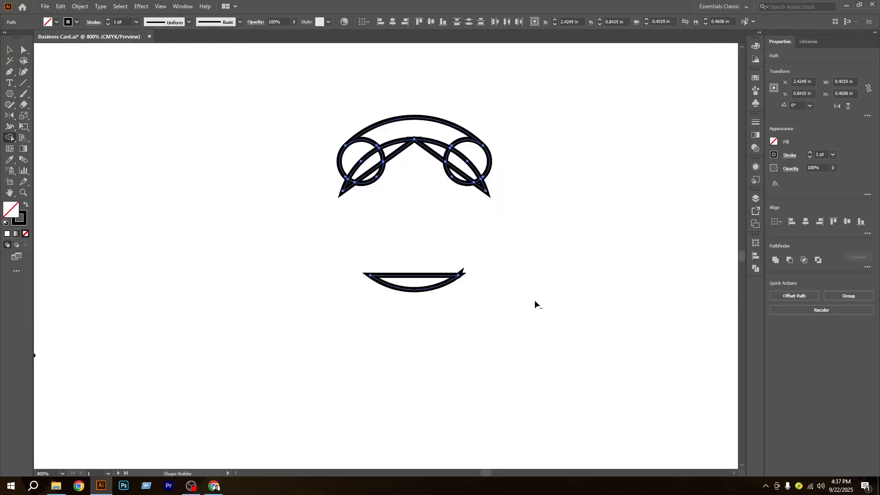
drag(444, 267, 420, 316)
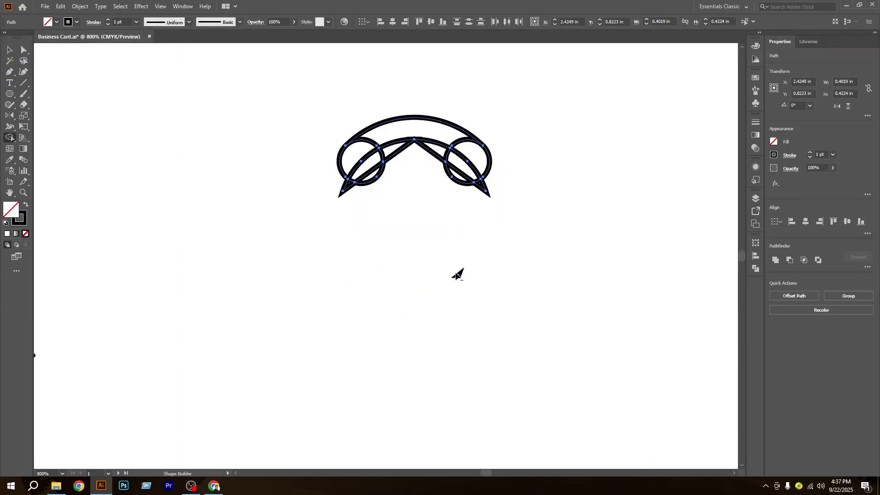
Step: Trim the pointed tips, small circle overhangs and inner slivers with Shape Builder, and merge the remaining regions into one phone handset shape
scroll(445, 180, up, 2)
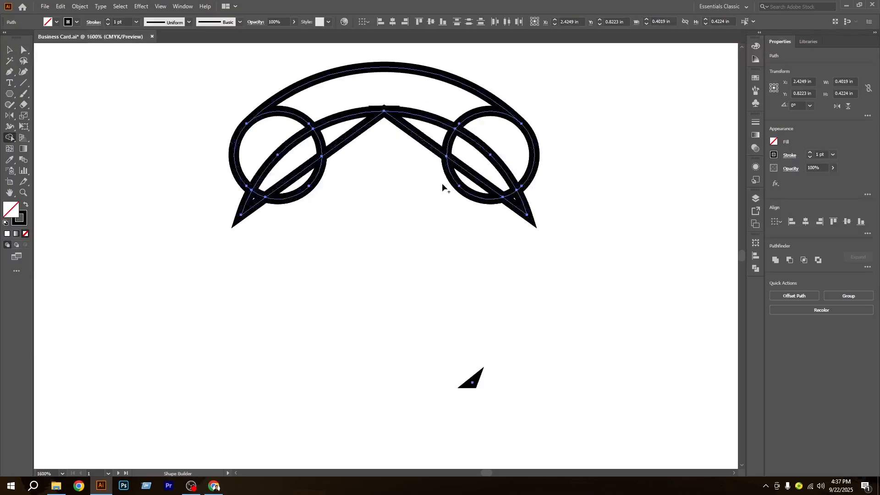
alt+click(529, 265)
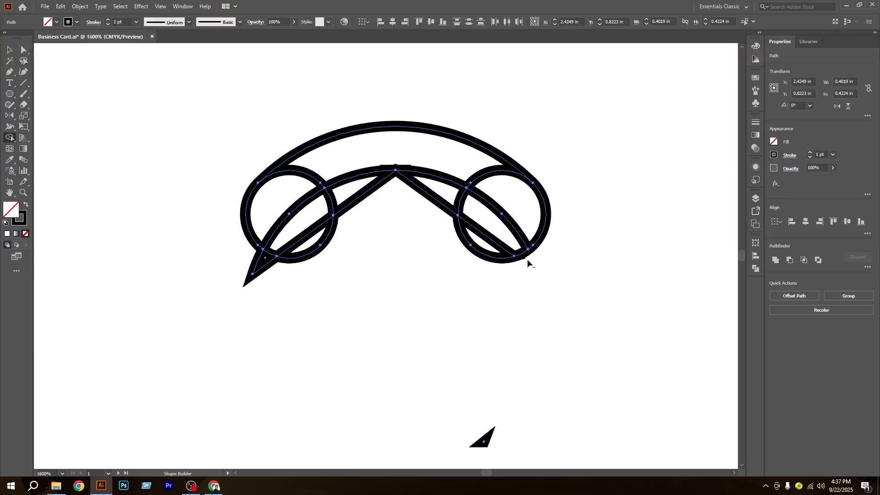
alt+click(255, 274)
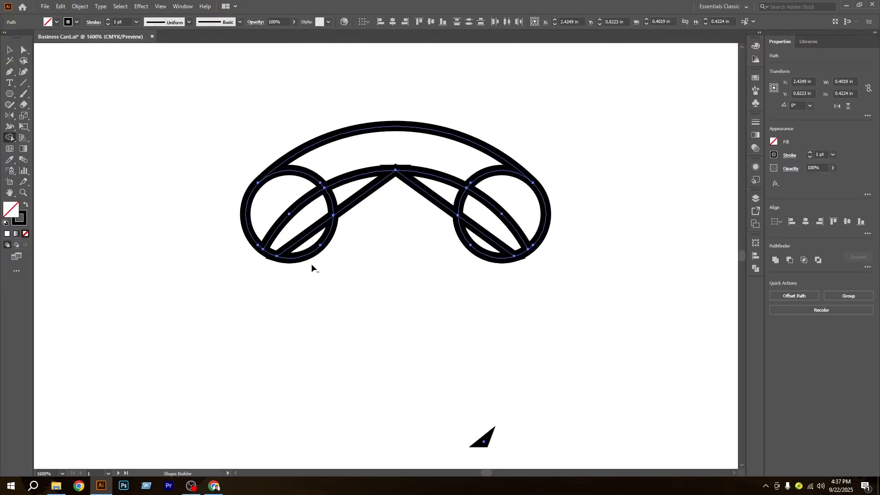
alt+click(310, 250)
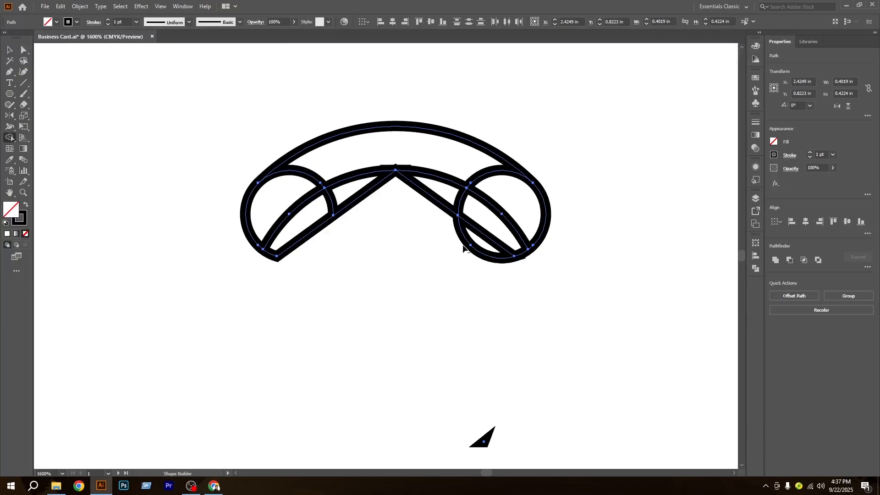
alt+click(475, 242)
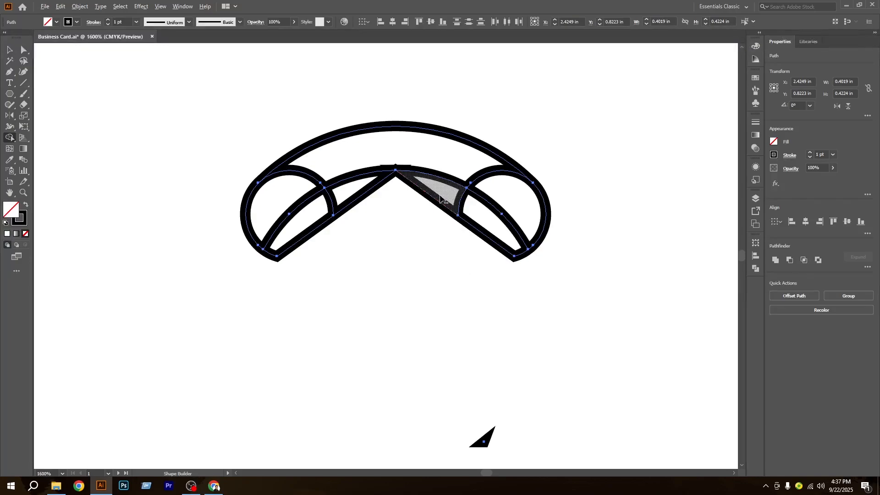
alt+click(424, 217)
drag(357, 199, 371, 229)
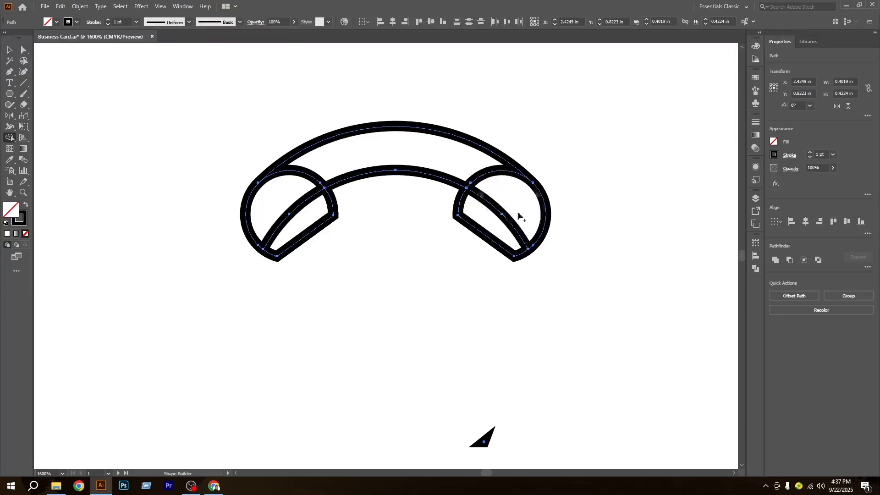
mouse_move(493, 223)
mouse_down()
mouse_move(497, 190)
mouse_move(457, 165)
mouse_move(411, 153)
mouse_move(347, 155)
mouse_move(323, 163)
mouse_move(293, 197)
mouse_move(304, 247)
mouse_up()
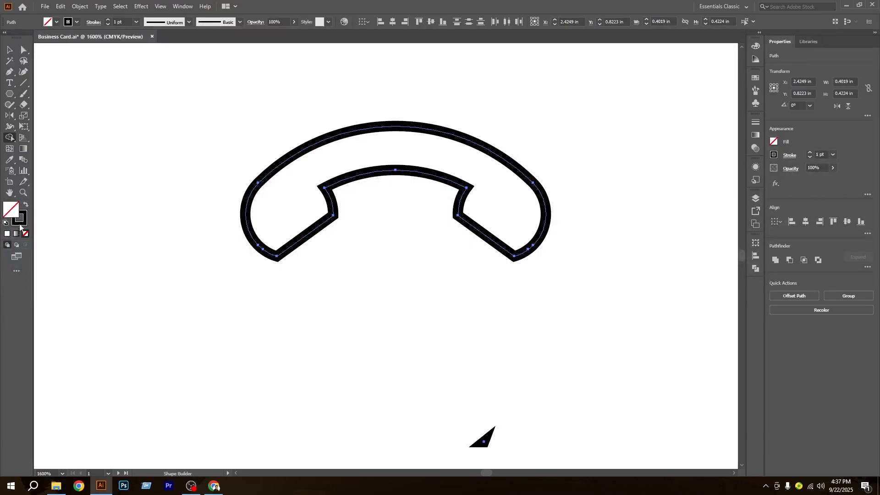
Step: Delete the stray fragment below the handset and swap the handset's fill and stroke so it becomes solid black
click(174, 275)
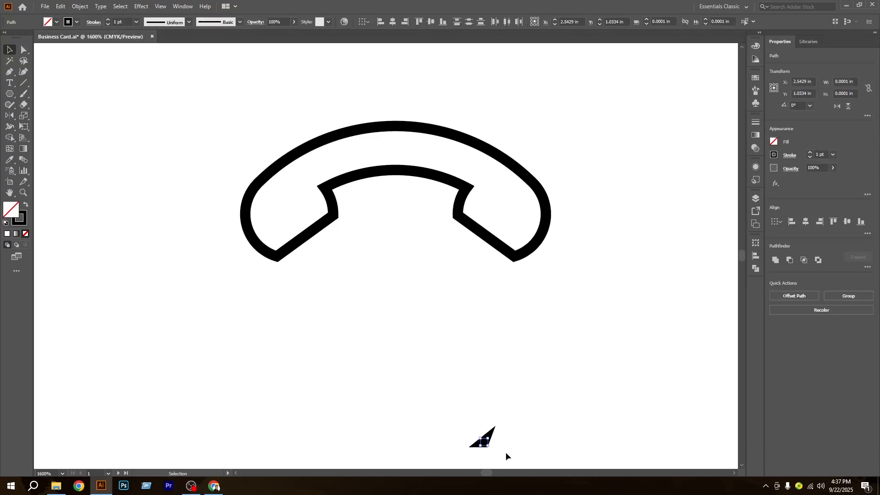
click(314, 231)
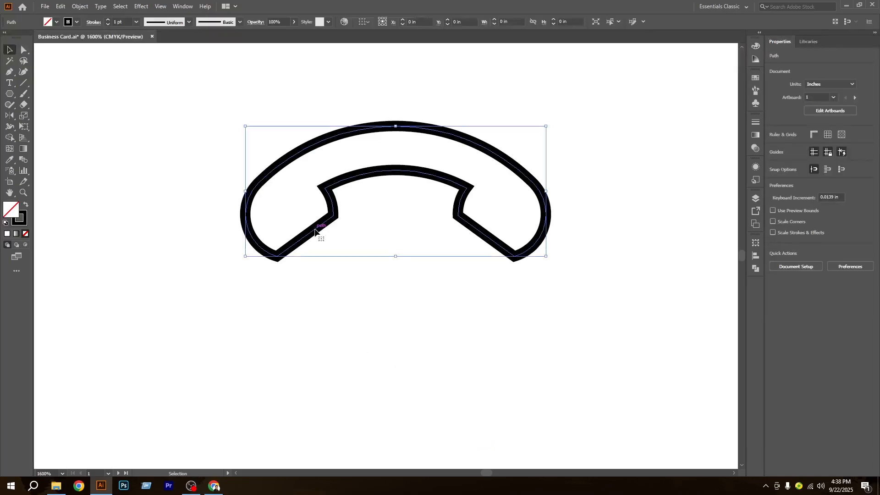
click(27, 206)
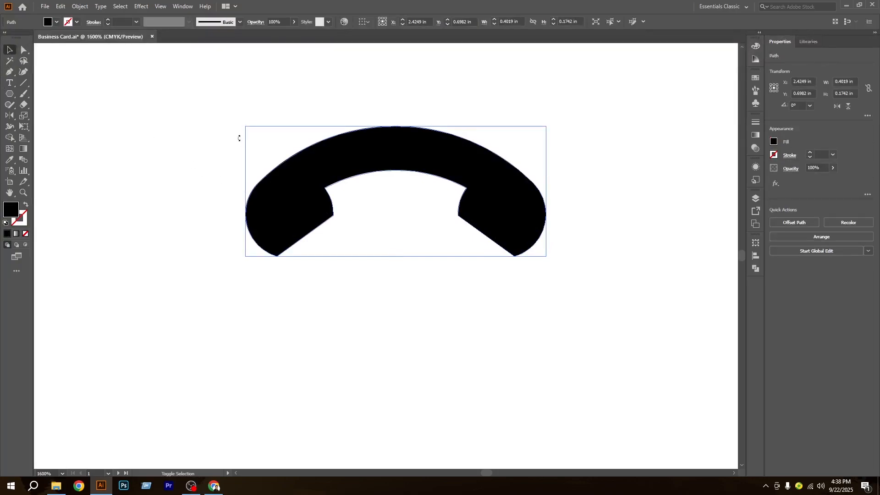
Step: Rotate the handset by 135° and place it beside the name and title block, scaled down to about 0.09 in wide
drag(239, 138, 456, 283)
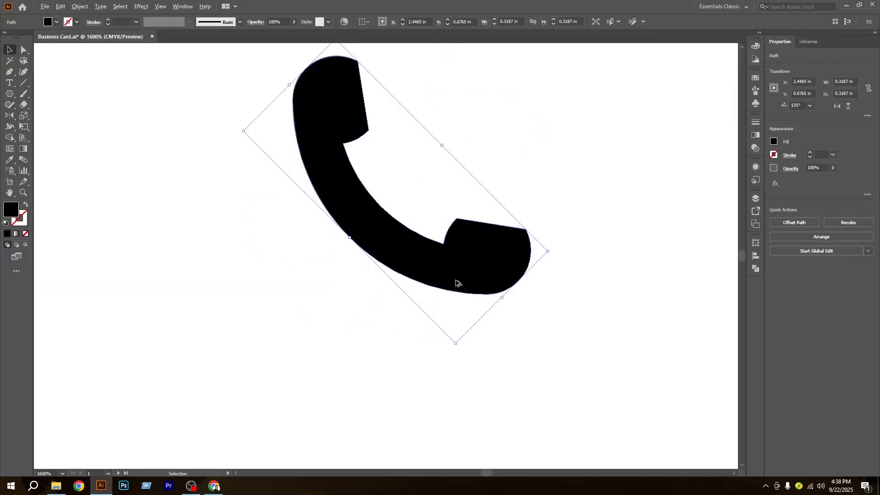
scroll(457, 283, down, 6)
scroll(468, 280, up, 2)
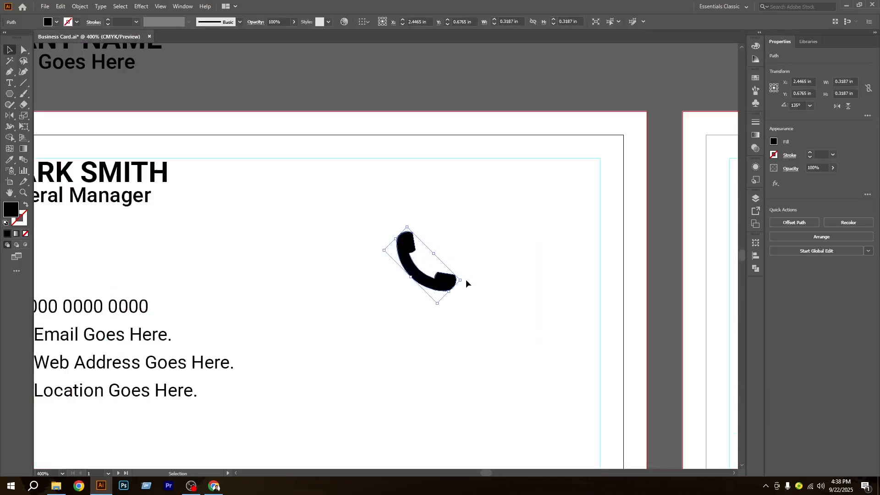
drag(460, 281, 289, 250)
click(287, 257)
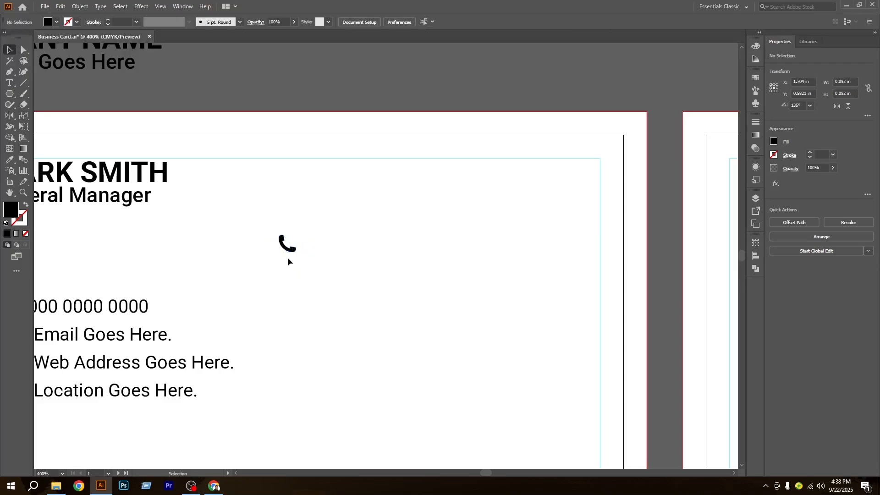
Step: Draw a black rectangle about 0.81 in wide and 0.49 in high to the right of the phone icon
scroll(287, 257, up, 3)
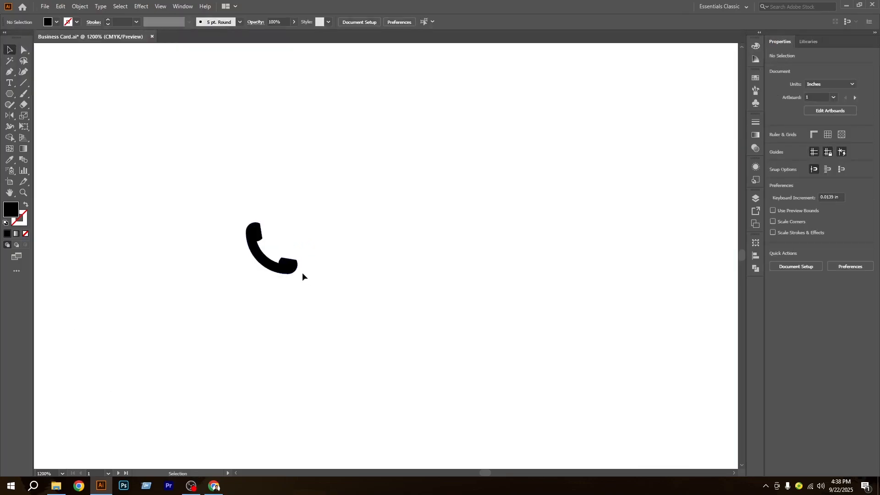
scroll(305, 271, down, 2)
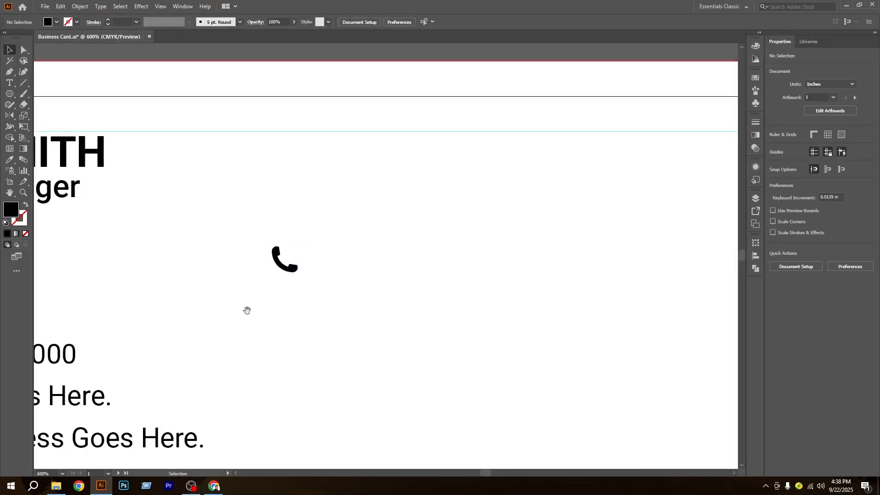
drag(247, 311, 254, 281)
click(11, 97)
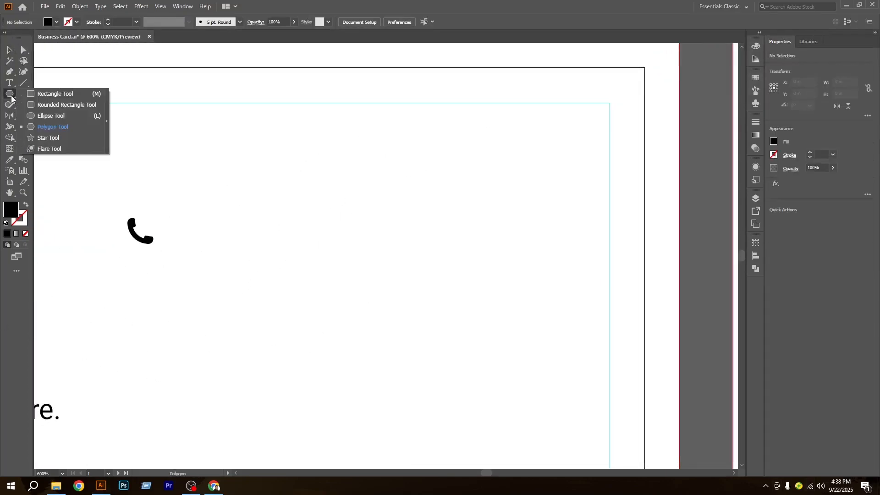
click(55, 94)
drag(229, 221, 456, 358)
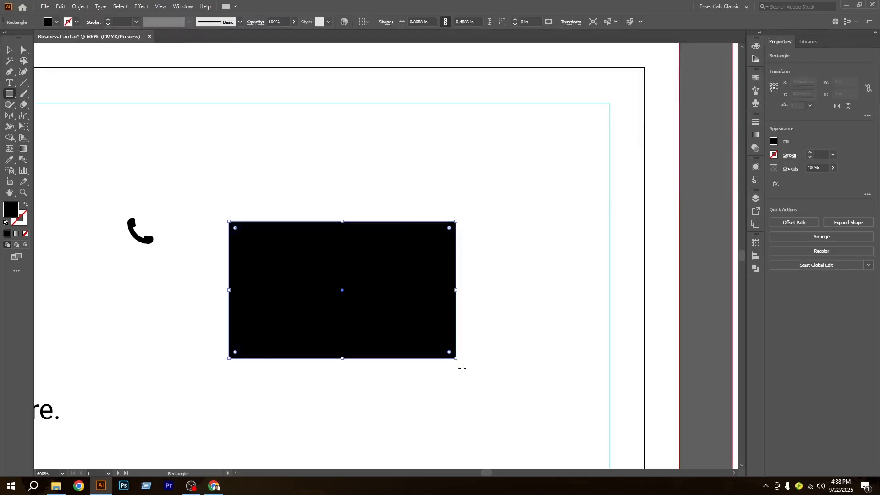
Step: Draw a 45° line from the rectangle's upper-left corner down past its bottom edge, spanning about 0.57 in horizontally
click(24, 82)
ctrl+click(216, 178)
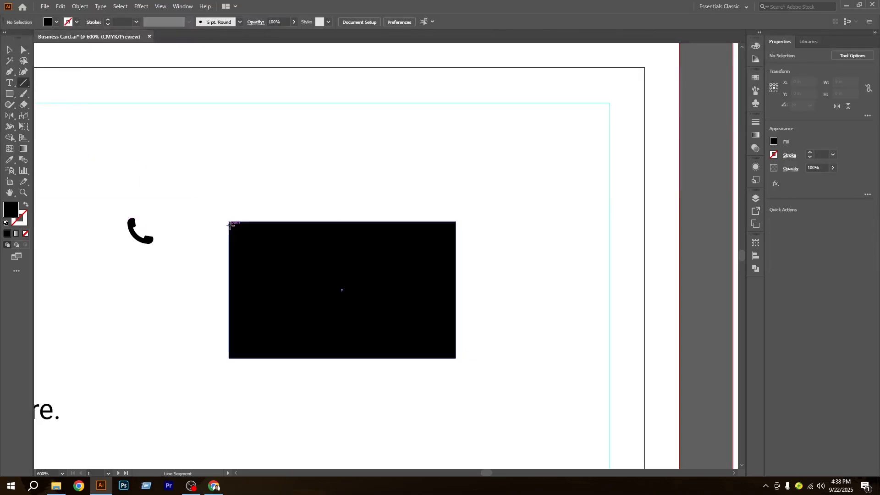
drag(229, 222, 398, 373)
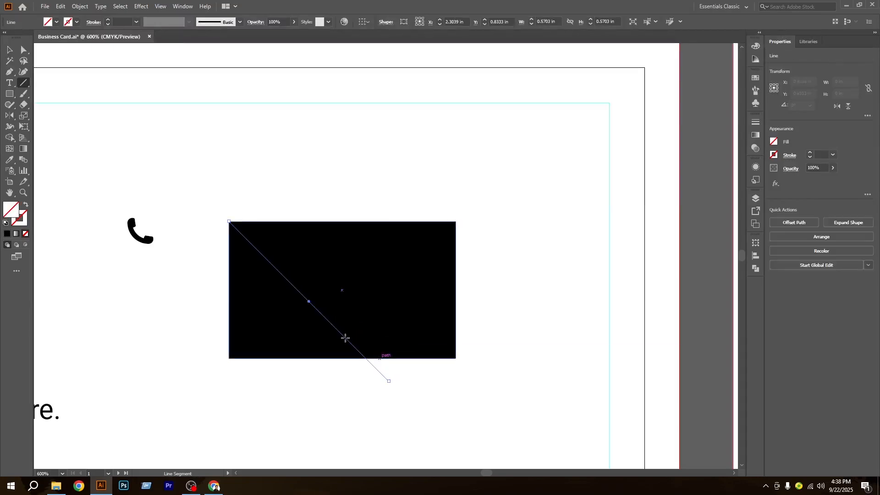
Step: Give the diagonal line a red stroke with a 1 pt weight
click(107, 21)
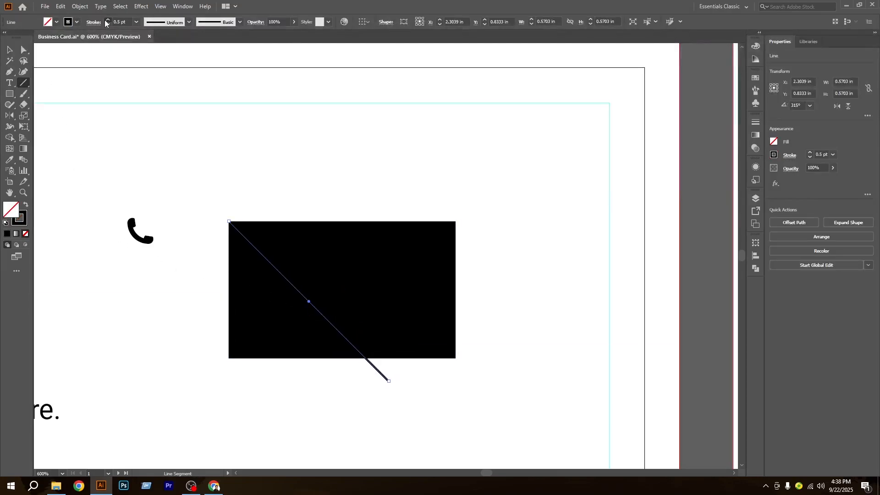
click(107, 21)
click(107, 20)
click(77, 22)
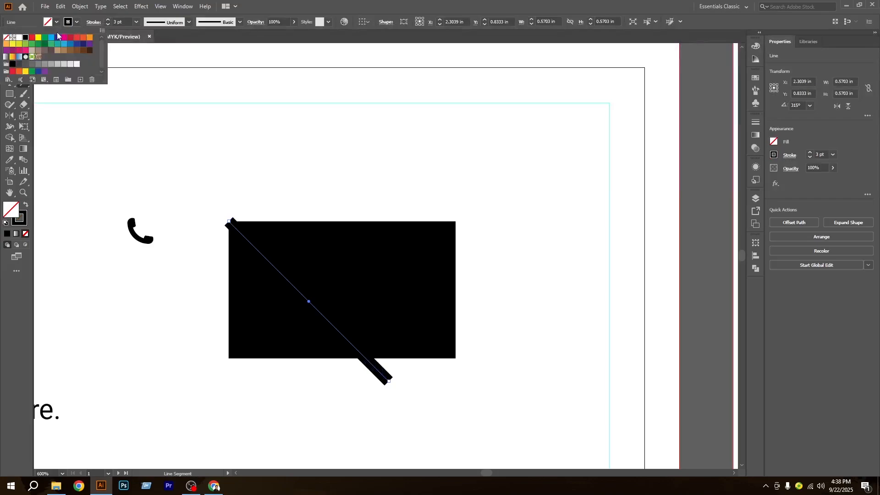
click(32, 38)
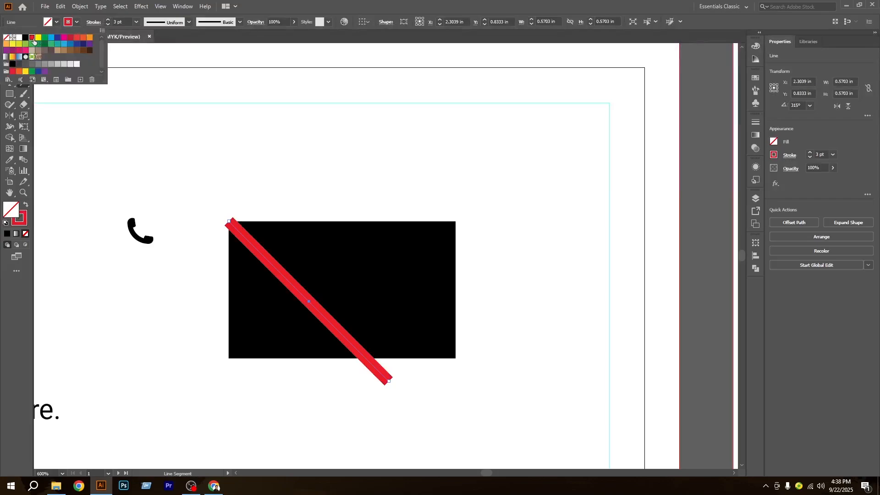
click(108, 24)
click(107, 25)
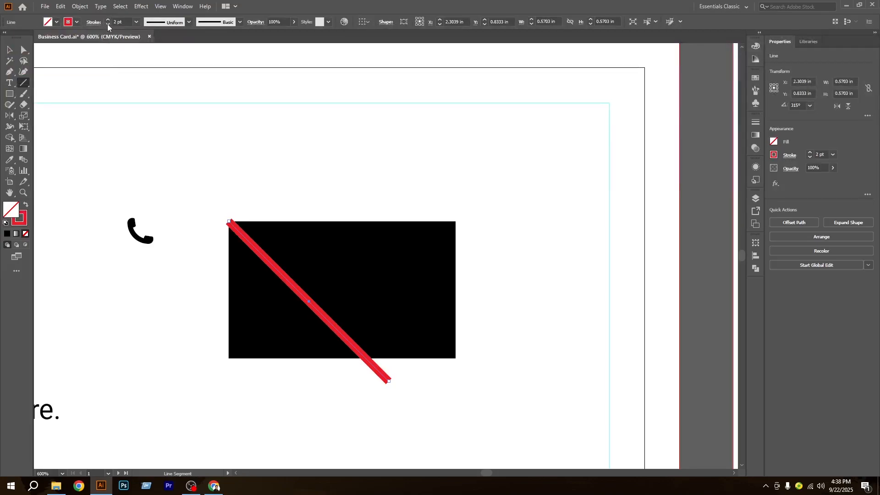
click(107, 25)
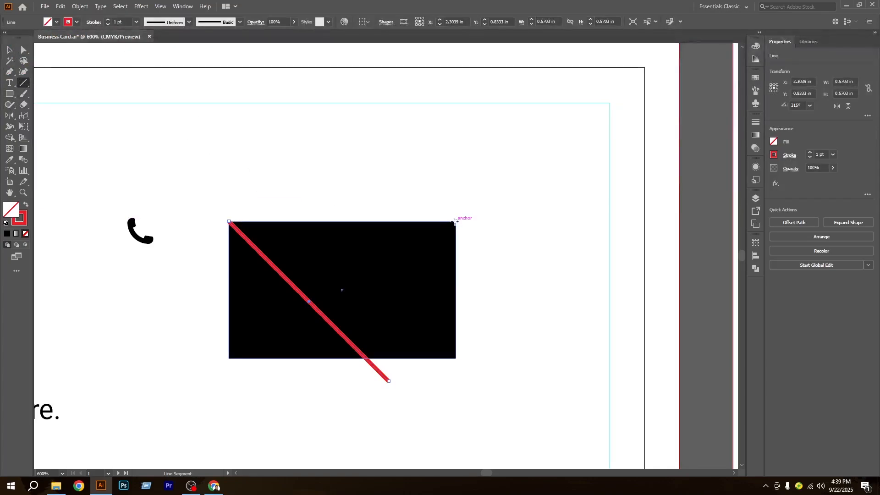
Step: Draw 45° lines from the rectangle's other three corners, spanning about 0.58 in from the upper right and 0.34 in from the lower right
drag(455, 221, 294, 383)
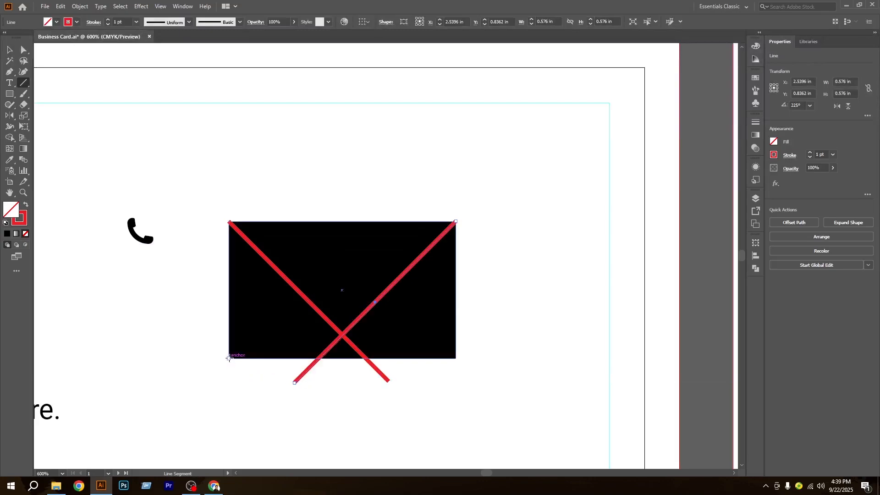
drag(229, 359, 354, 271)
drag(455, 359, 385, 238)
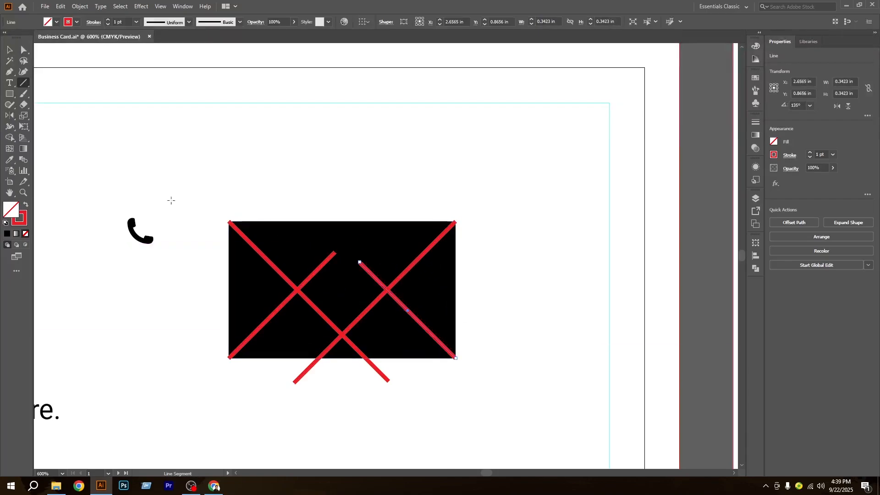
Step: Select the four red diagonal lines without the black rectangle and expand their strokes into filled shapes
click(8, 52)
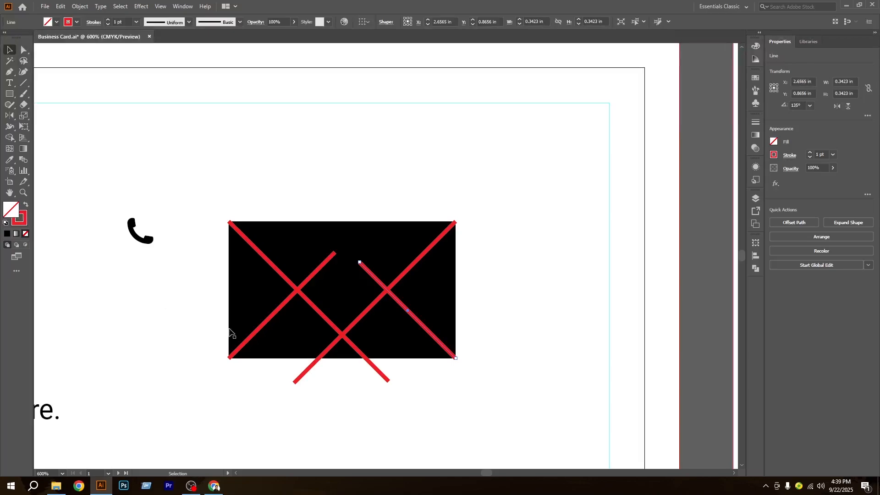
click(229, 384)
drag(208, 200, 493, 405)
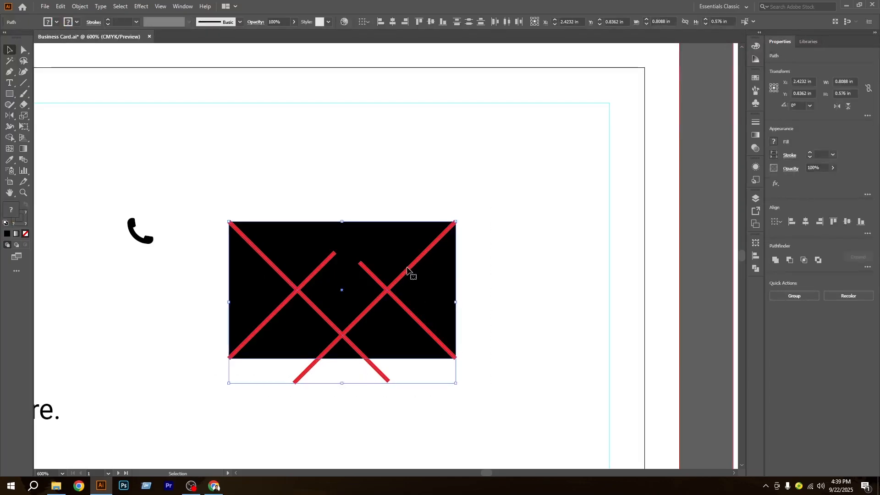
shift+click(382, 249)
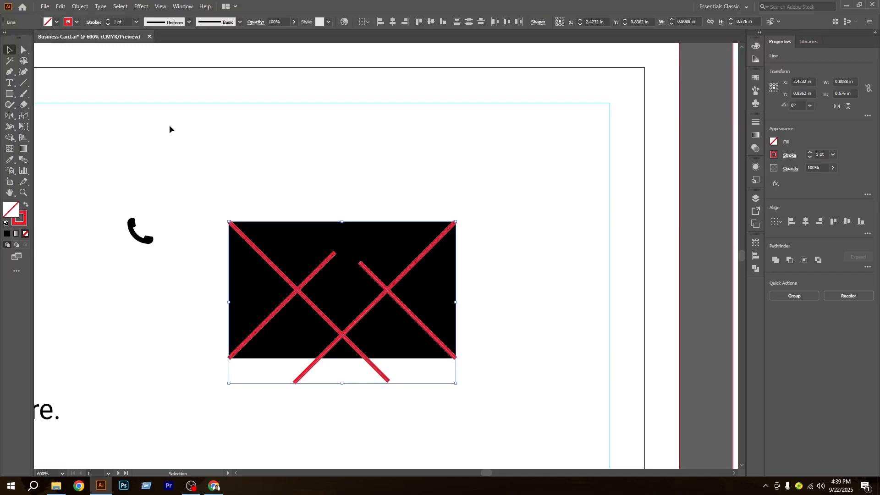
click(82, 7)
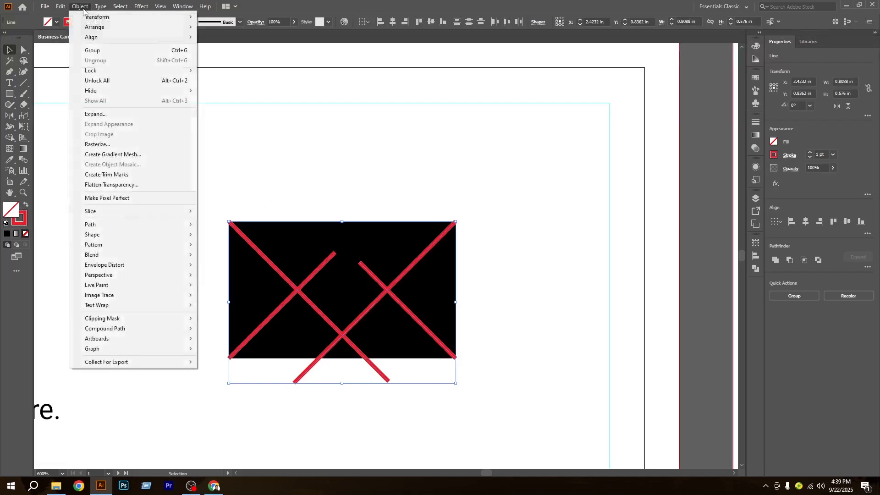
click(102, 115)
click(408, 296)
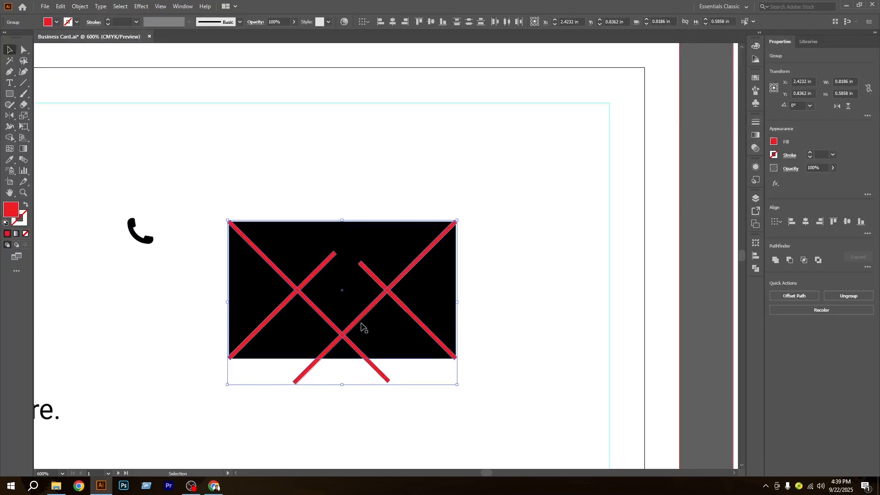
Step: Use Shape Builder to cut the two upper diagonals and their crossing out of the black rectangle, forming the V-shaped flap gap
scroll(368, 310, up, 1)
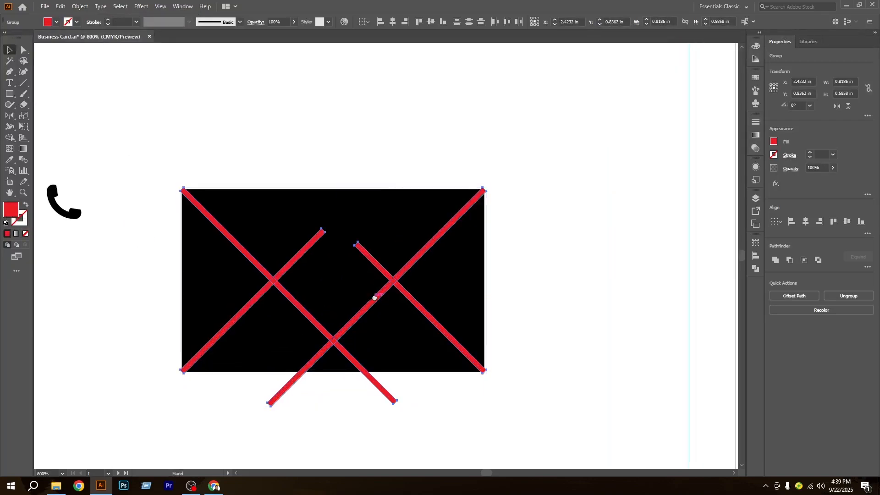
drag(370, 300, 385, 285)
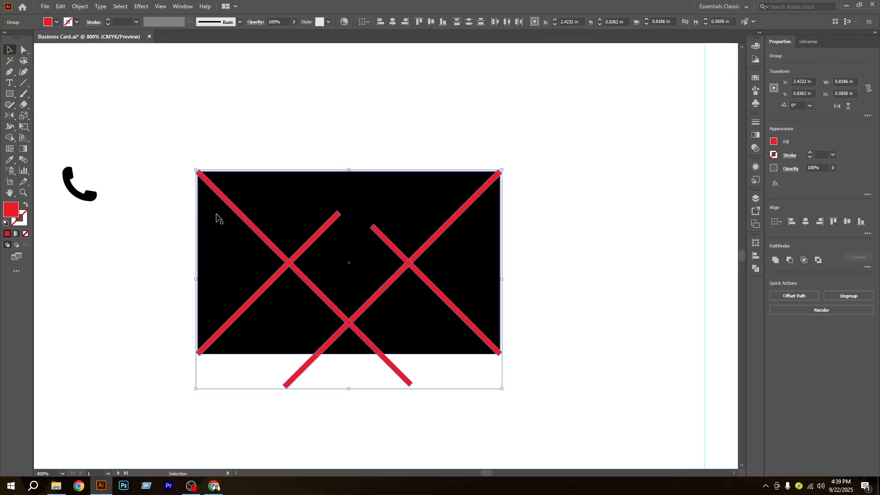
click(171, 170)
drag(167, 146, 517, 396)
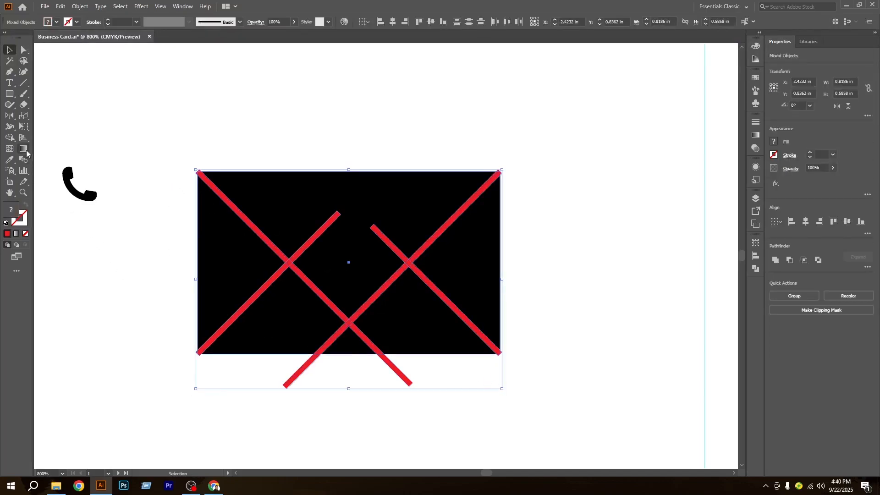
click(9, 137)
scroll(288, 276, up, 2)
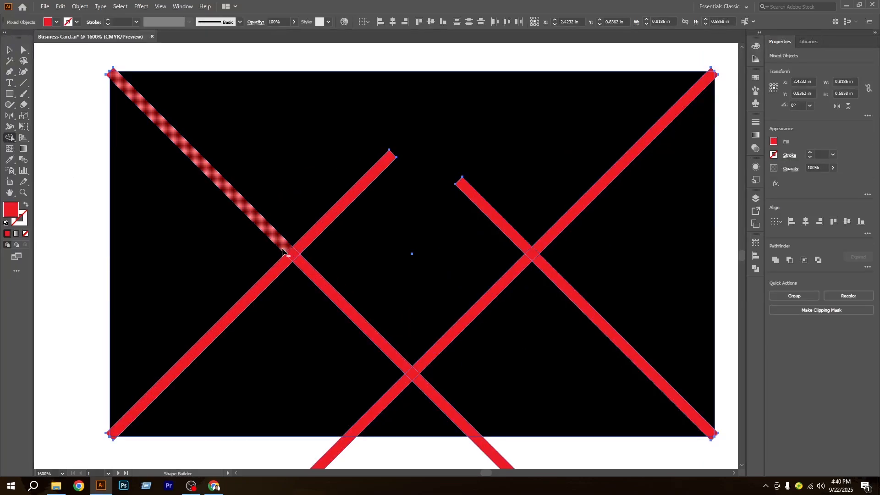
drag(283, 249, 300, 262)
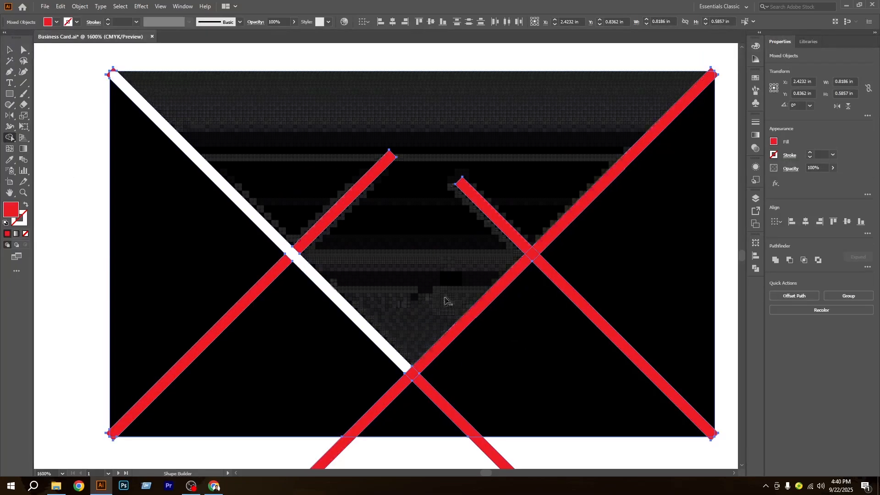
drag(504, 279, 537, 251)
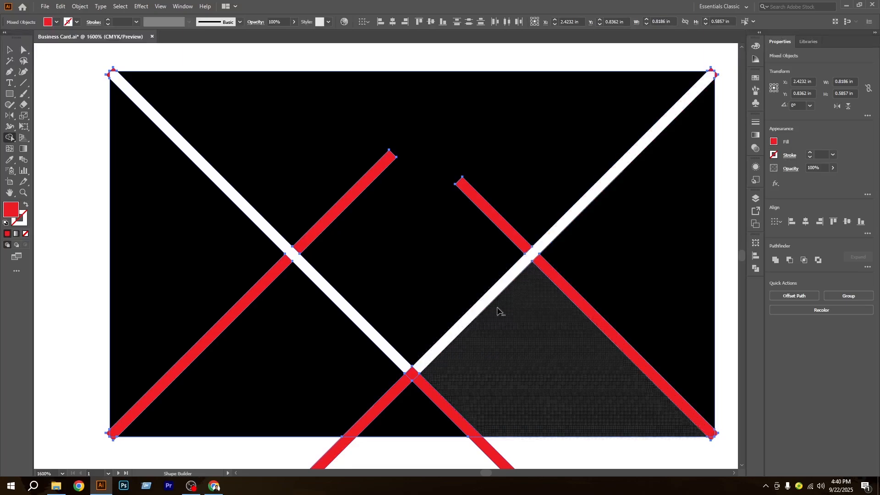
alt+click(414, 377)
Step: Cut the two lower-corner diagonals out of the rectangle, from each bottom corner up to the V-shaped gap
scroll(466, 365, down, 1)
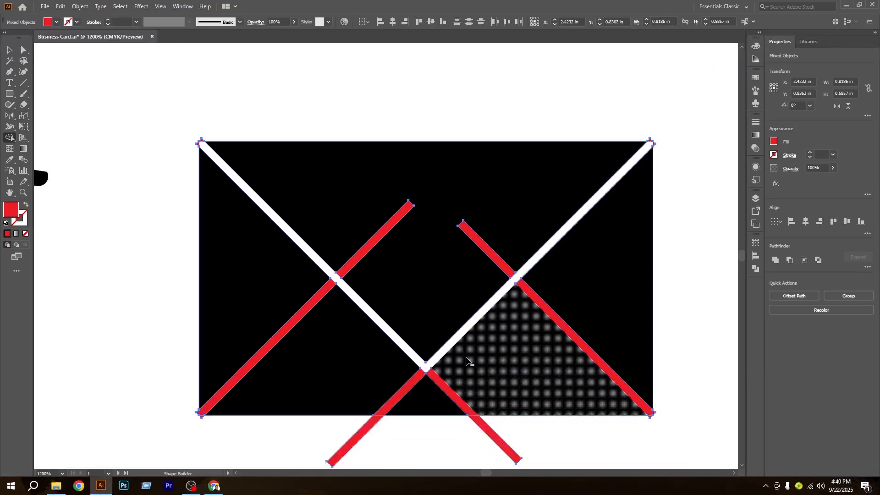
alt+click(549, 311)
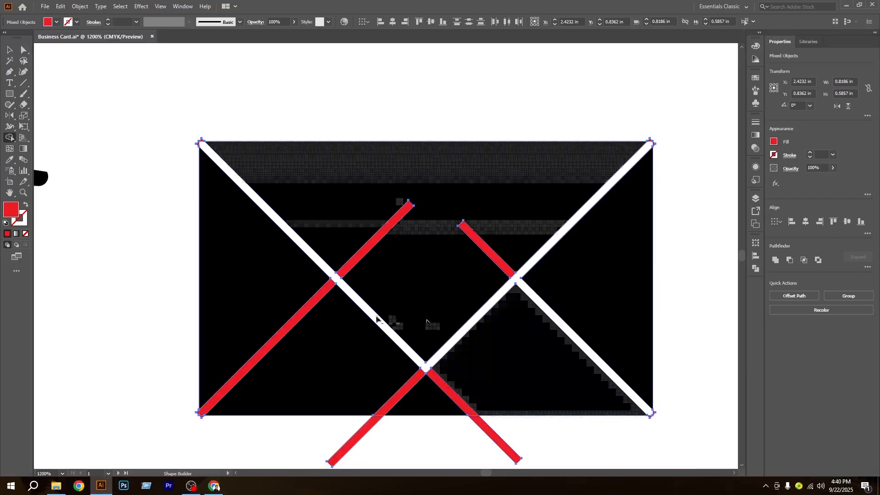
alt+click(317, 301)
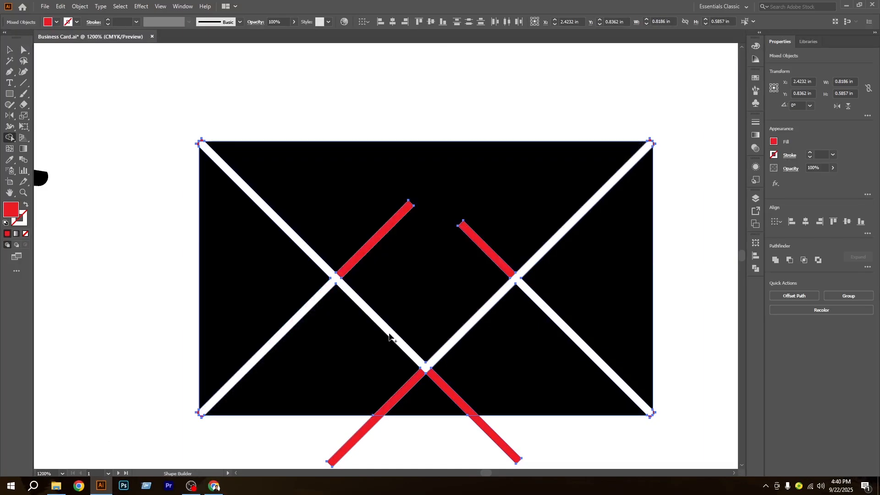
Step: Delete all leftover red pieces of the diagonals inside, below and at the corners of the envelope
click(9, 50)
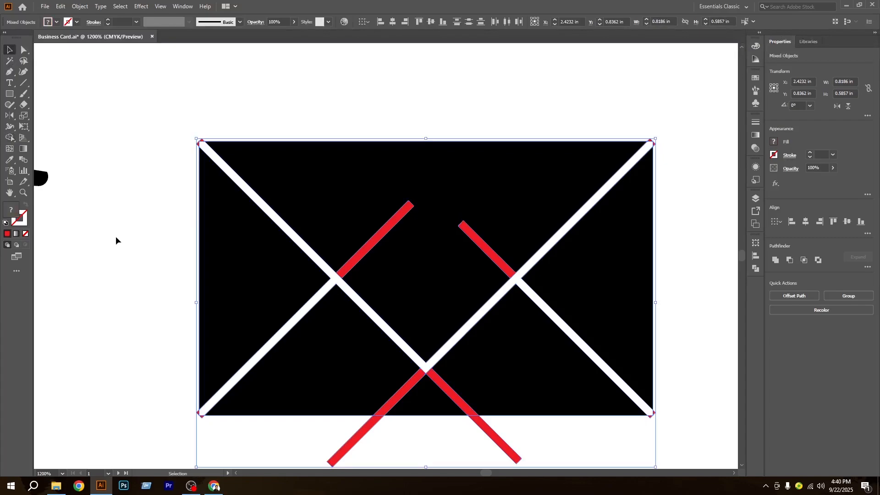
click(199, 277)
click(380, 236)
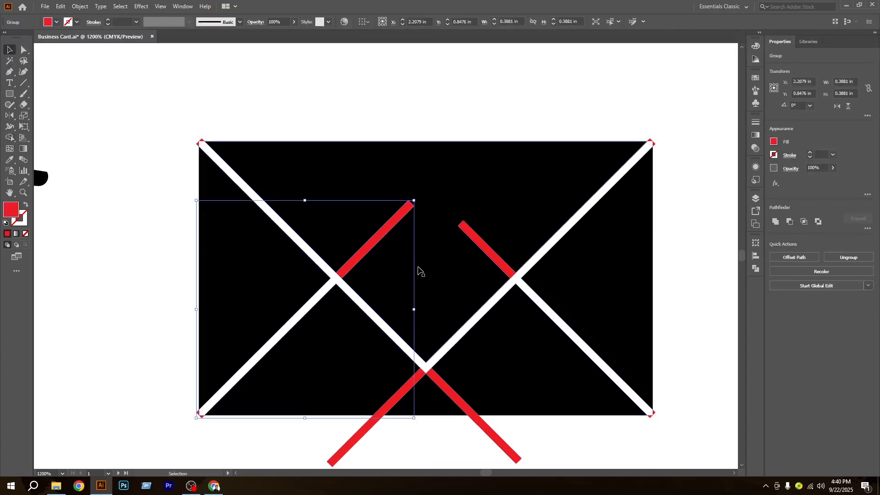
key(Delete)
click(500, 261)
key(Delete)
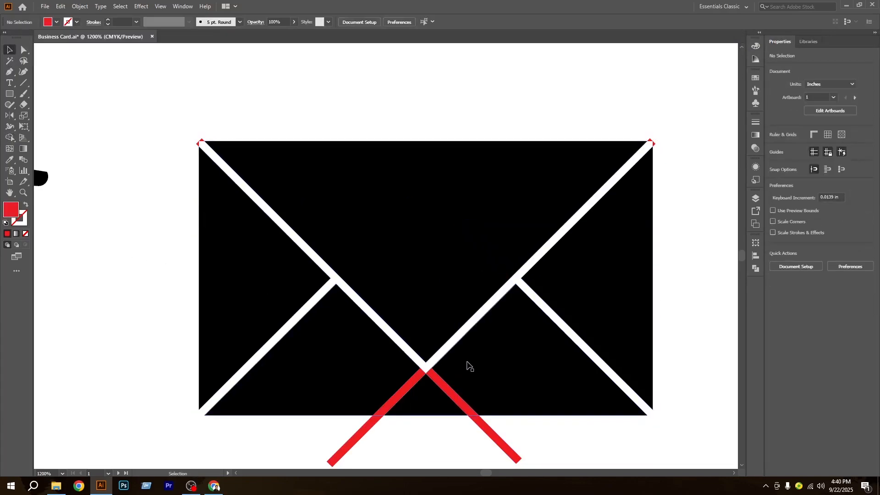
click(449, 397)
key(Delete)
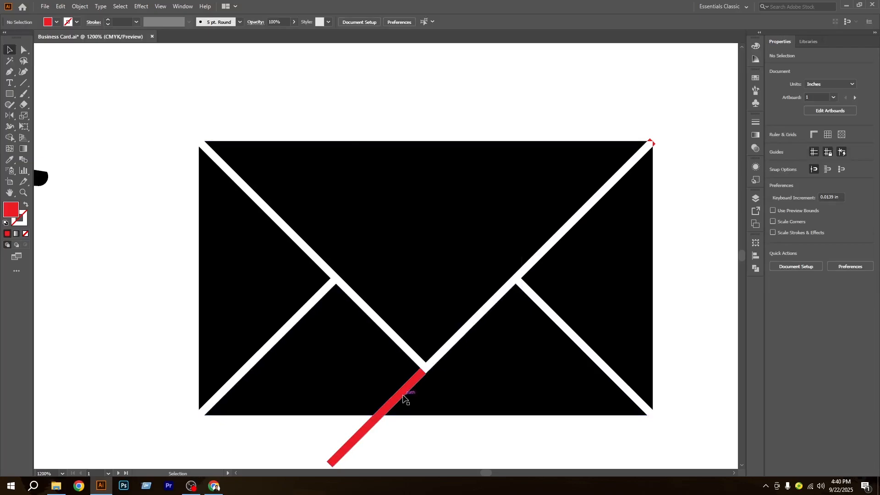
click(408, 393)
key(Delete)
Step: Select all the black envelope pieces and combine them with the Pathfinder Merge operation
scroll(444, 329, down, 3)
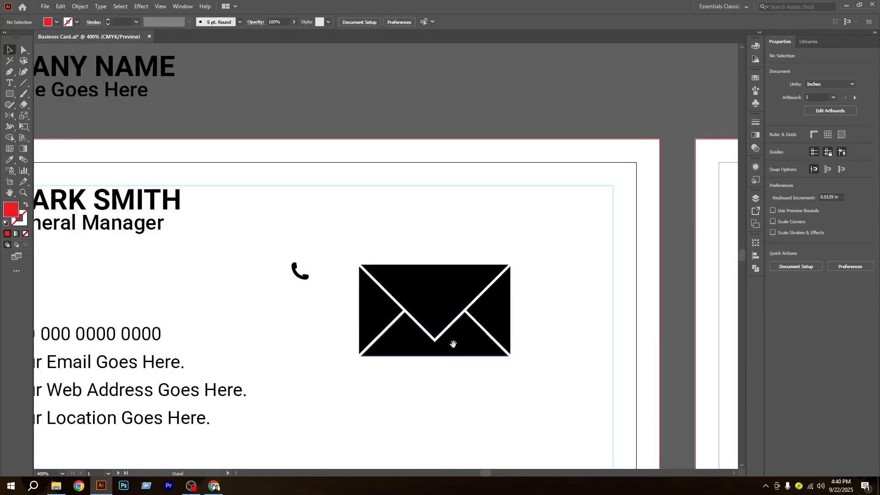
drag(452, 343, 437, 321)
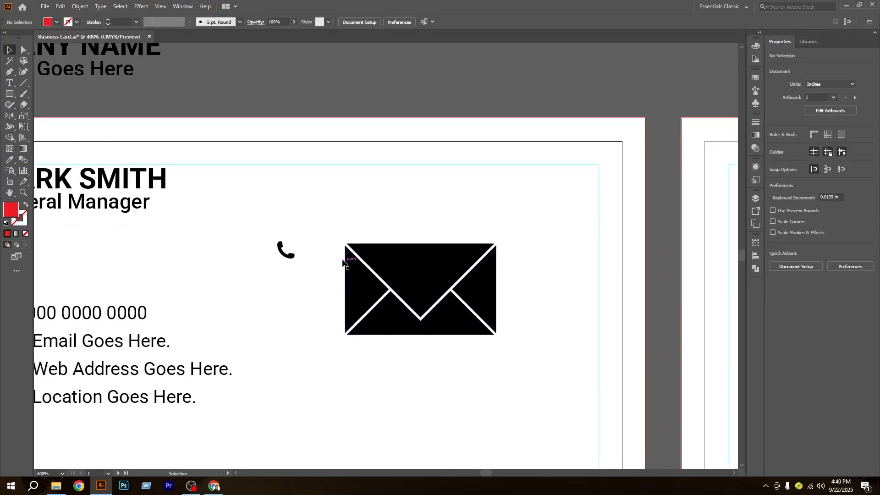
drag(325, 231, 522, 377)
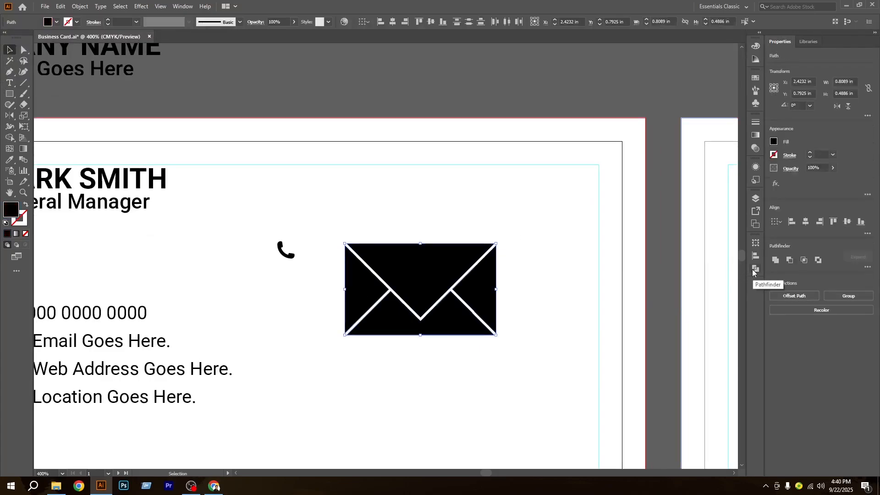
click(868, 267)
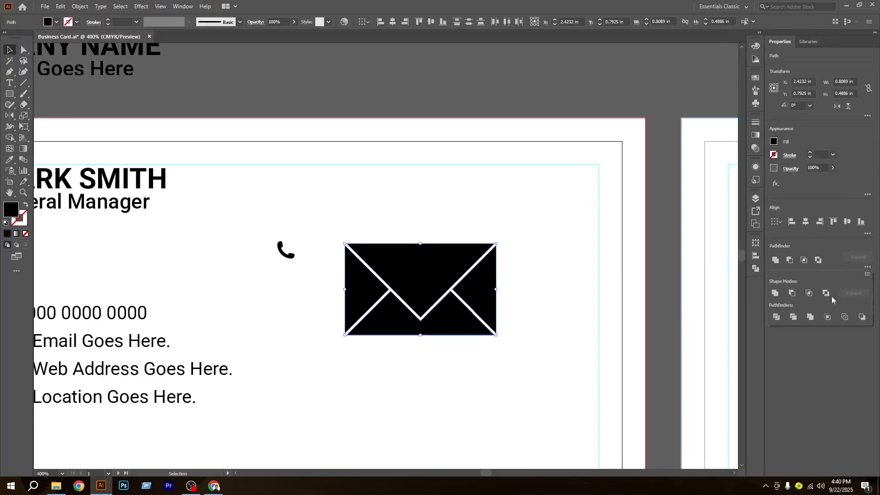
click(811, 319)
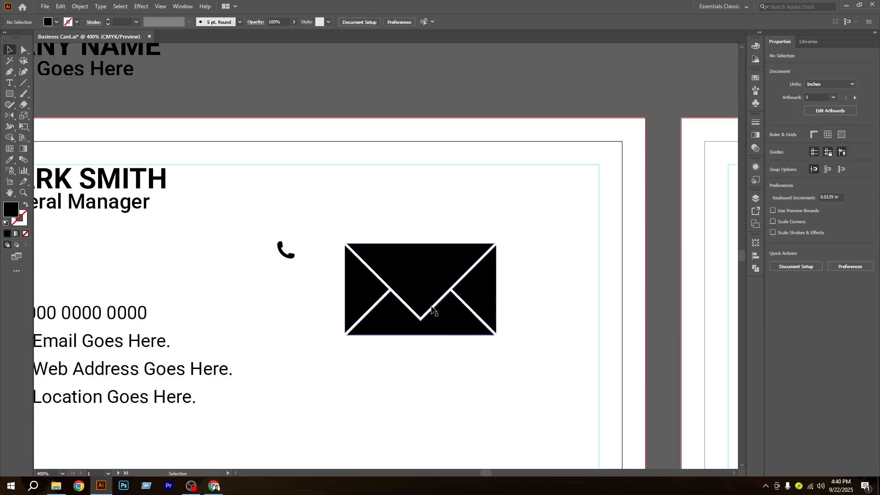
Step: Scale the envelope down proportionally to about 0.13 in wide and 0.08 in high, placed directly below the phone icon
mouse_move(429, 303)
mouse_down()
mouse_move(474, 308)
mouse_move(420, 289)
mouse_up()
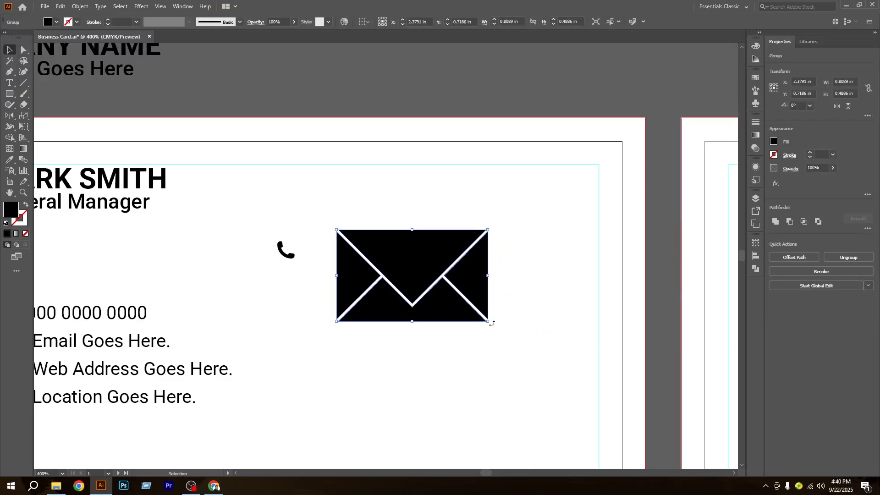
drag(488, 322, 294, 282)
scroll(312, 287, up, 4)
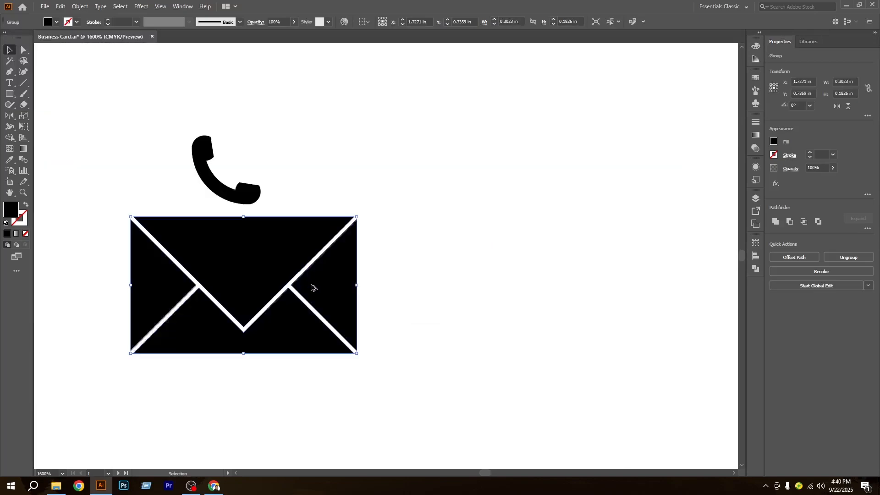
drag(356, 353, 269, 289)
click(282, 326)
Step: Draw a circle about 0.6 in across to the right of the envelope, with no fill and a 1 pt black stroke
scroll(281, 326, down, 4)
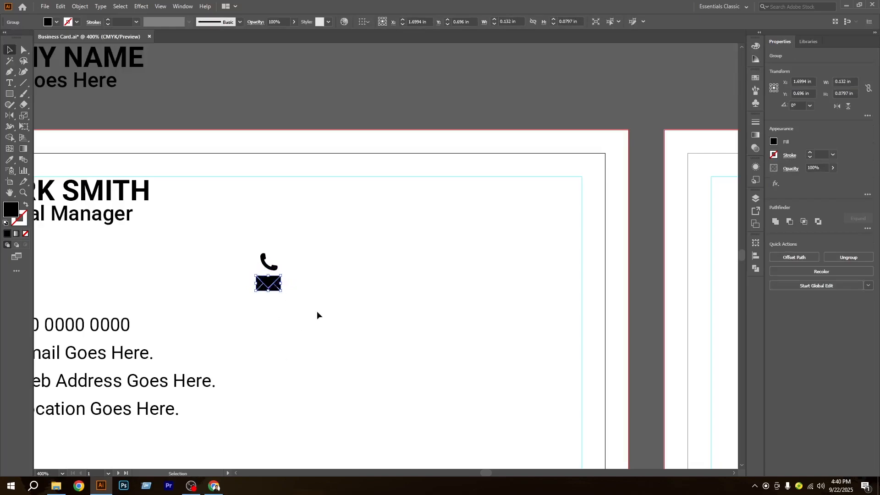
drag(310, 315, 302, 301)
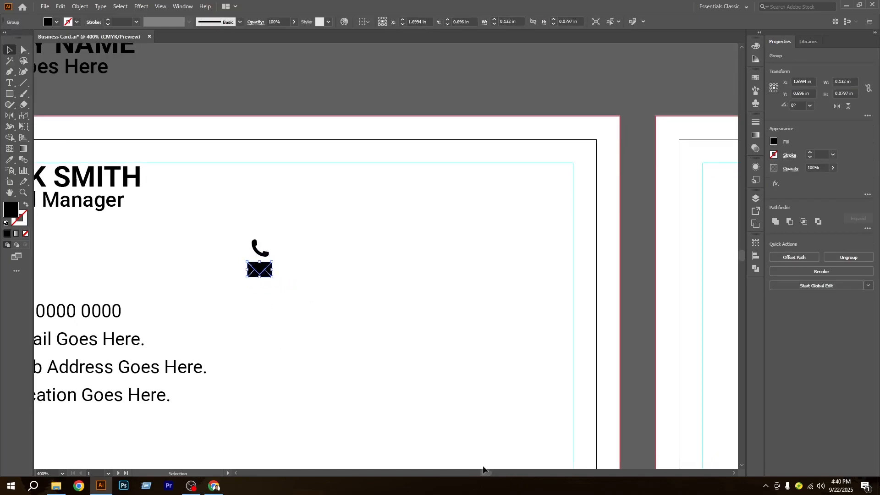
click(7, 96)
drag(7, 96, 43, 119)
mouse_move(390, 265)
mouse_down()
mouse_move(474, 354)
mouse_move(443, 309)
mouse_move(467, 320)
mouse_up()
click(26, 207)
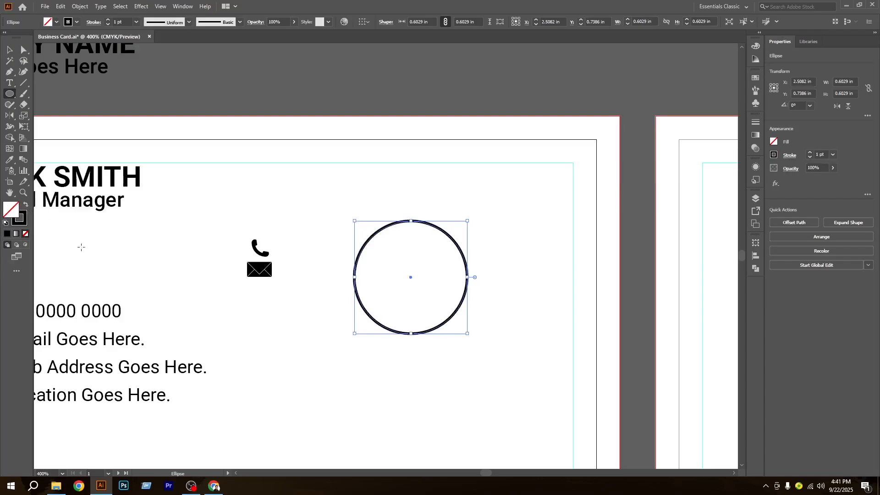
Step: Duplicate the circle in place and narrow the copy about its centre into an ellipse about 0.41 in wide
scroll(410, 264, up, 1)
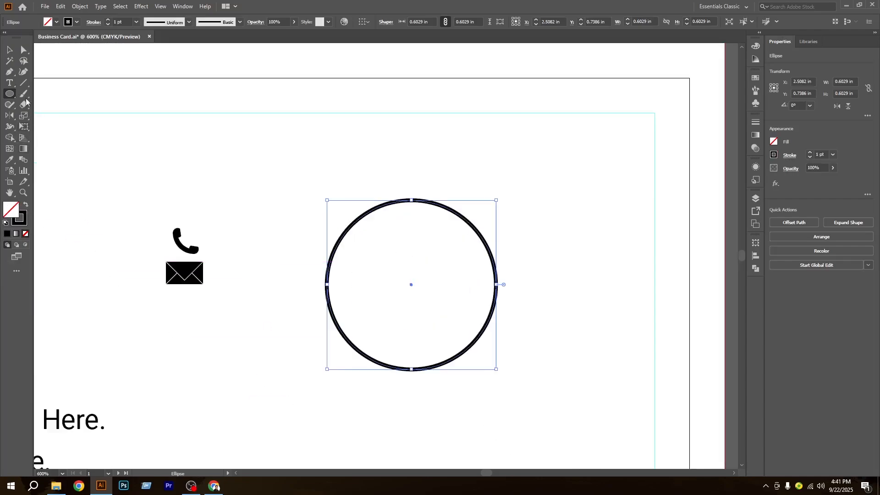
key(v)
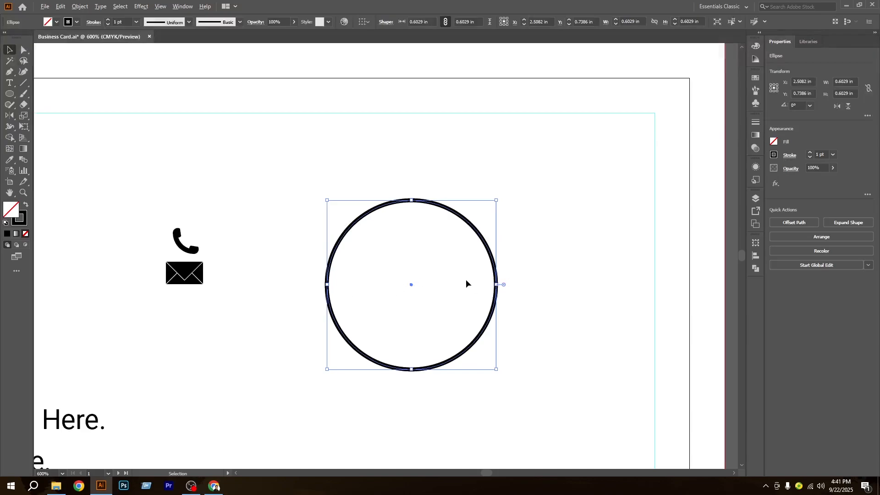
drag(498, 285, 469, 284)
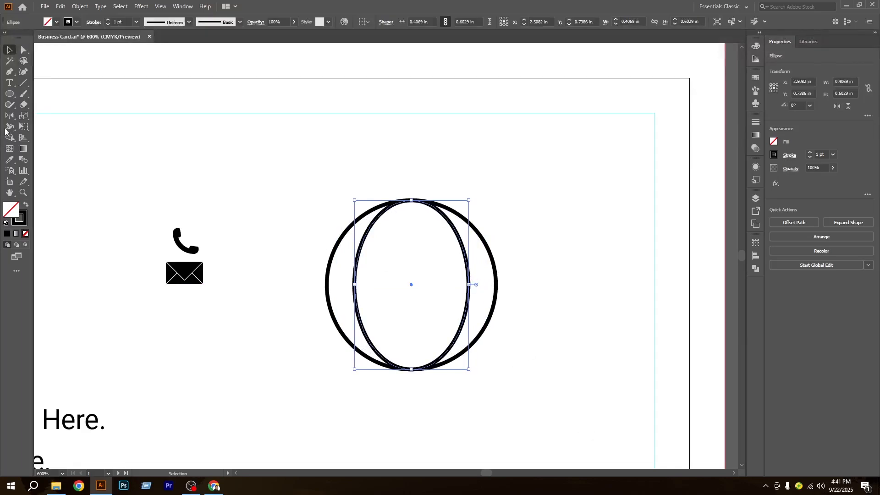
Step: Draw a horizontal and a vertical line through the circle's centre, each spanning its full diameter of about 0.6 in
click(25, 85)
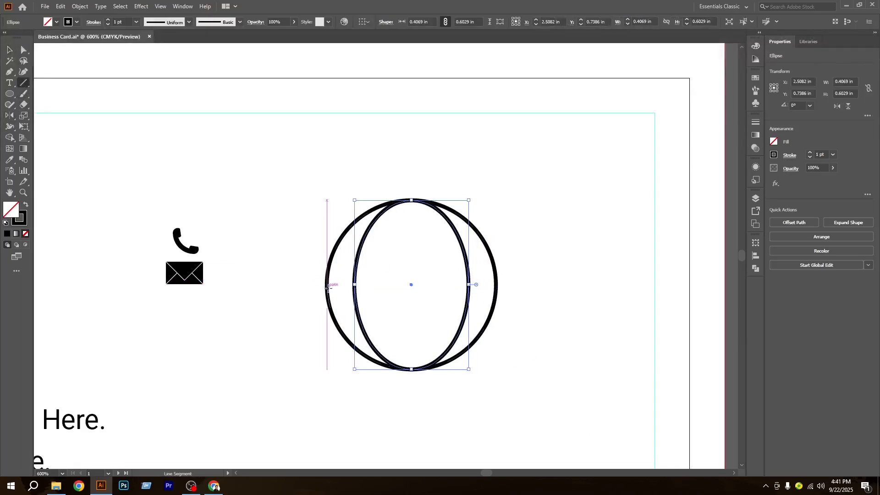
drag(325, 285, 496, 303)
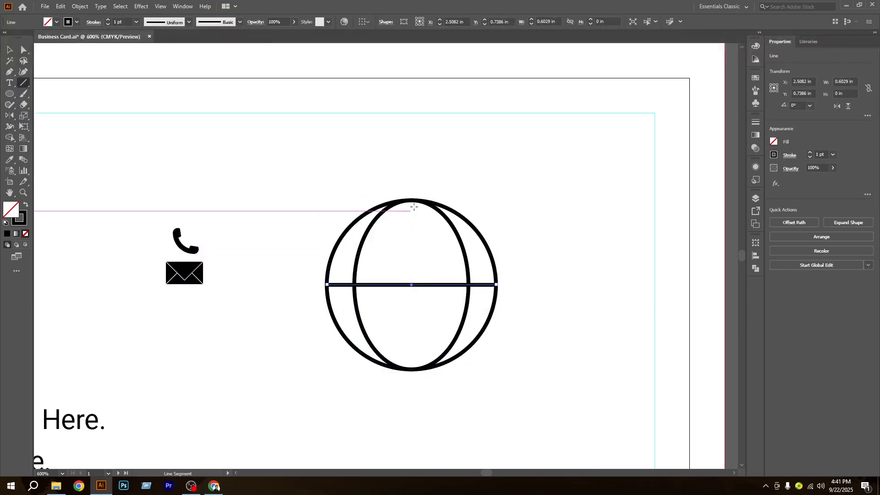
drag(412, 201, 408, 370)
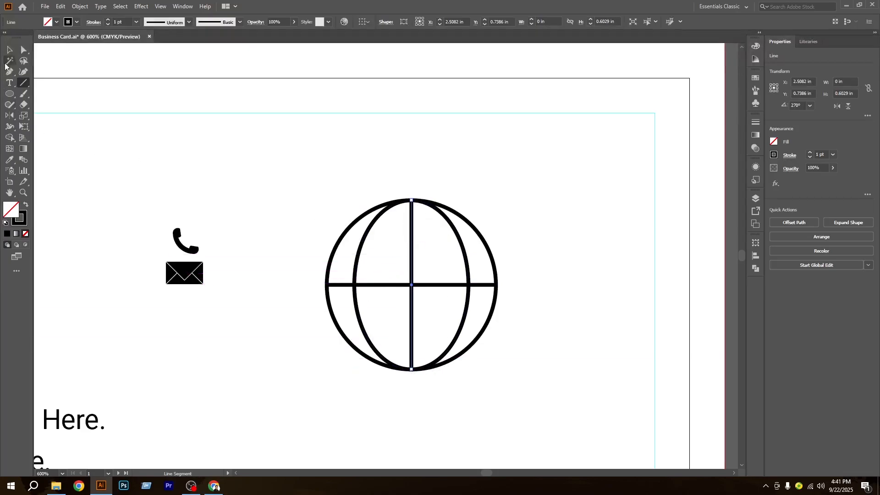
click(9, 49)
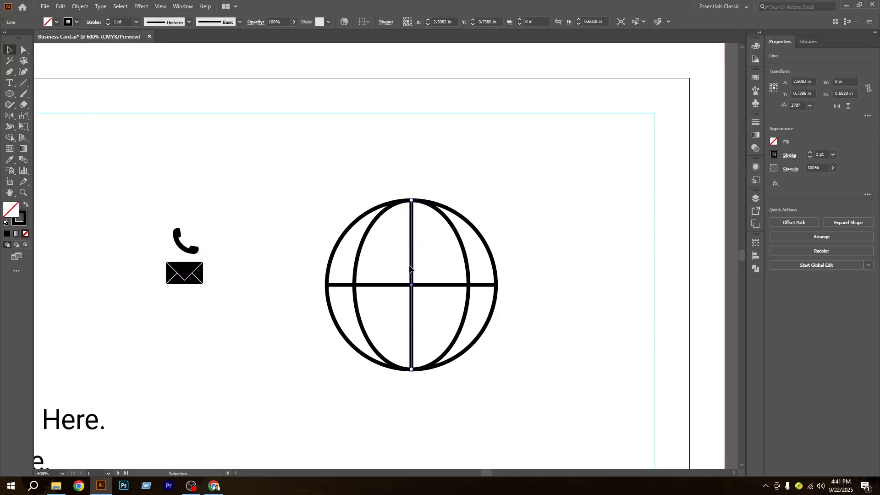
Step: Undo the vertical line and recreate it by rotating a copy of the horizontal line 90° about the circle's centre
key(ctrl+z)
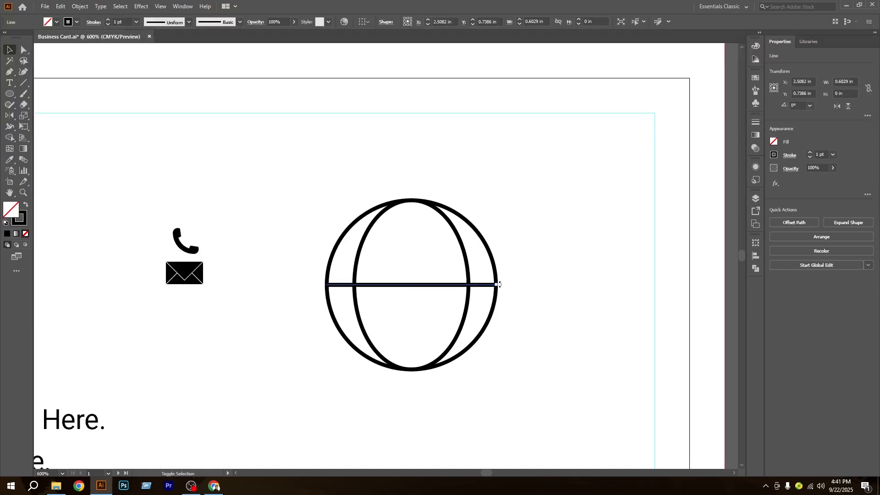
drag(500, 285, 413, 200)
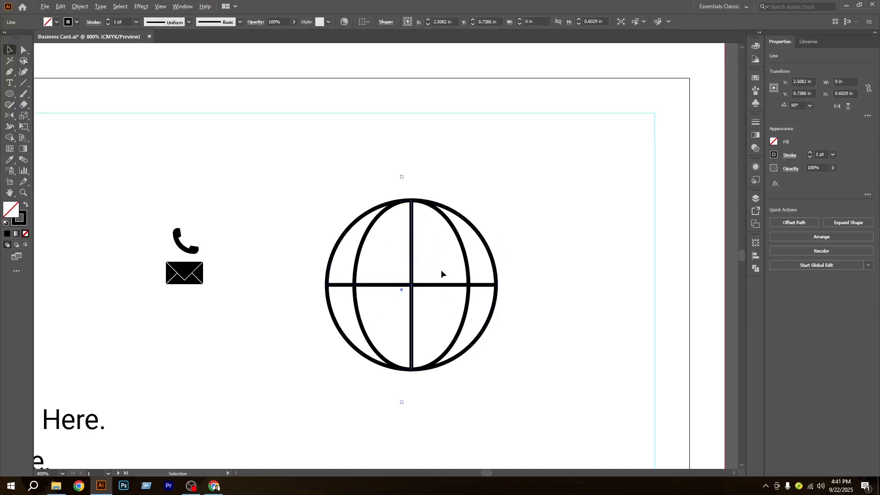
click(541, 249)
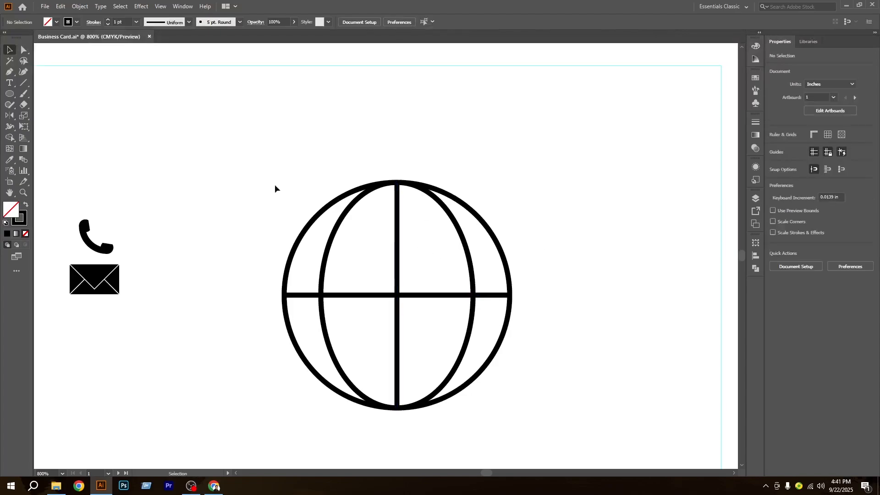
Step: Draw an ellipse about 0.57 in wide and 0.5 in high, centred horizontally on the globe and overlapping its upper part
click(10, 94)
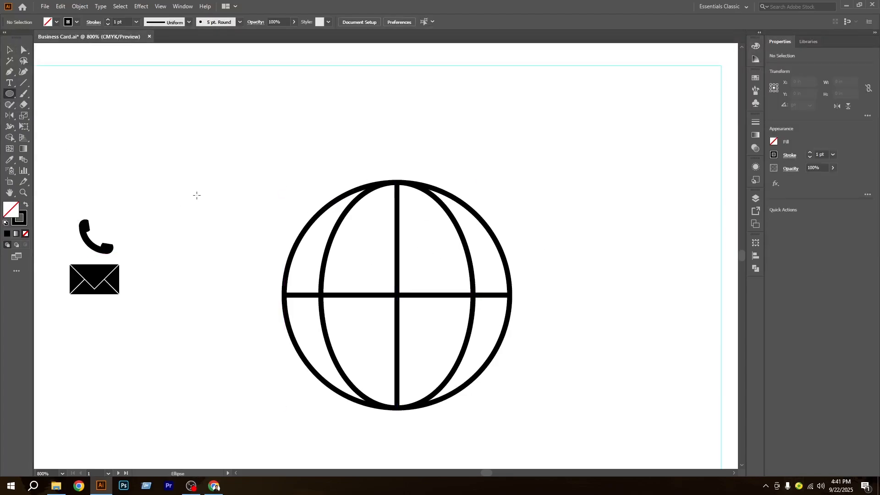
mouse_move(305, 133)
mouse_down()
mouse_move(485, 240)
mouse_move(488, 255)
mouse_move(487, 205)
mouse_move(519, 206)
mouse_move(489, 193)
mouse_move(490, 212)
mouse_up()
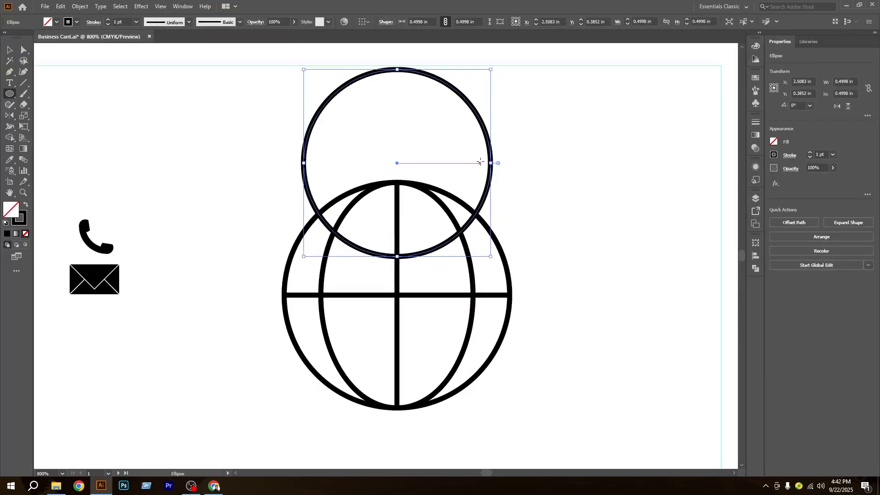
drag(491, 162, 505, 162)
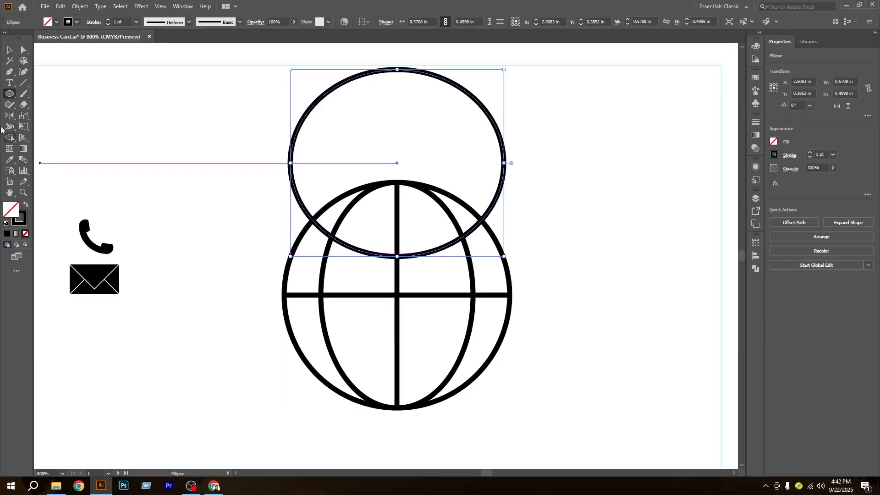
Step: Remove the part of the upper ellipse outside the globe with Shape Builder, keeping only the curve inside the circle
click(9, 49)
key(ctrl+minus)
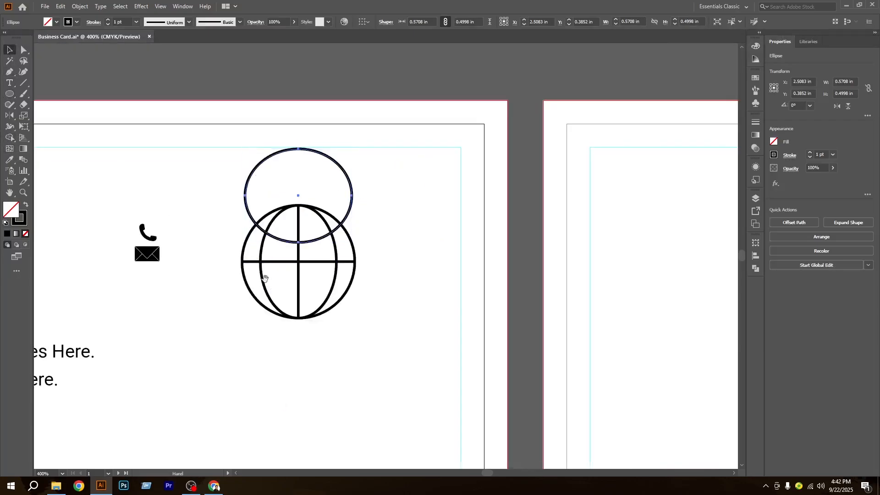
drag(304, 251, 339, 289)
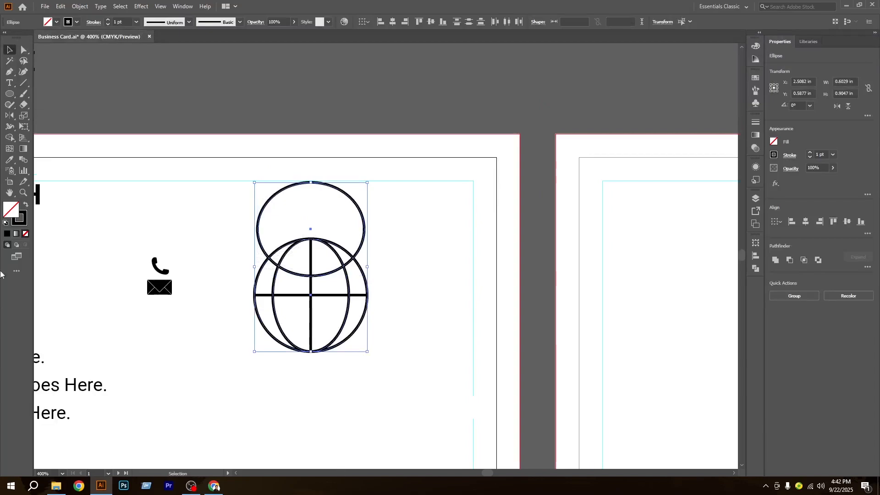
click(9, 137)
mouse_move(340, 237)
mouse_down()
mouse_move(344, 220)
mouse_move(373, 201)
mouse_up()
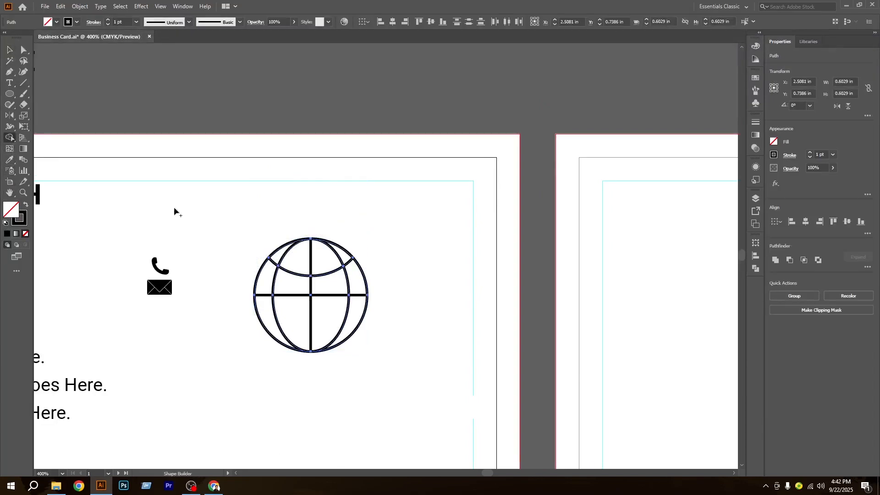
click(11, 51)
click(199, 290)
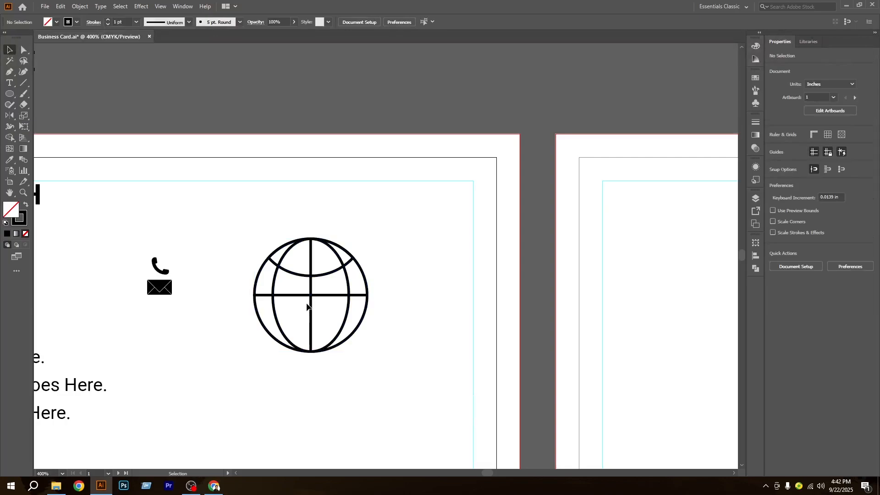
Step: Reflect a copy of the upper curved segment across the horizontal axis through the globe's centre
click(324, 275)
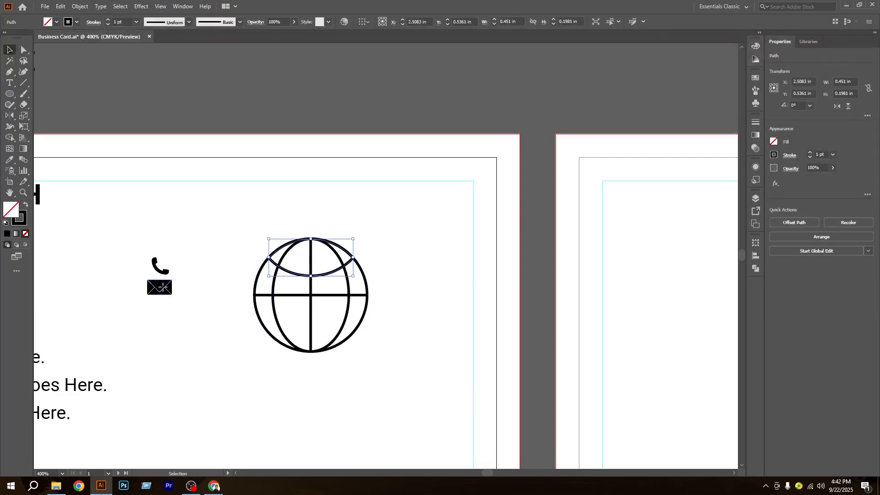
key(o)
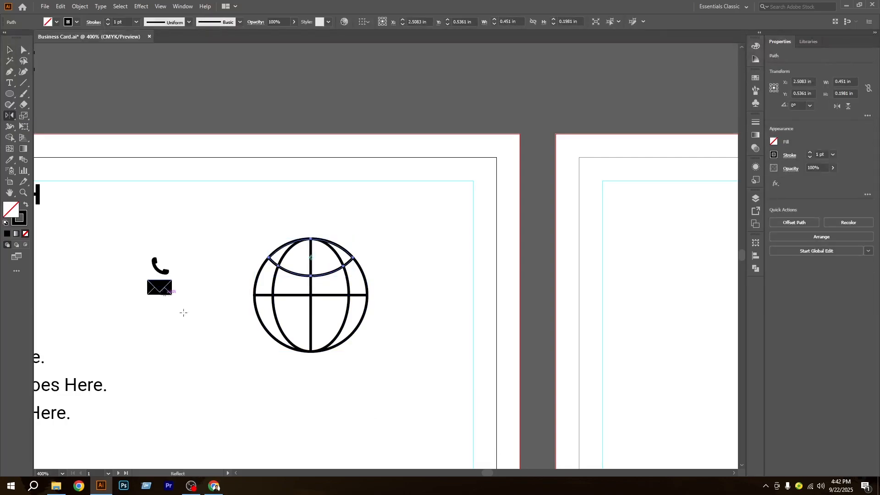
alt+click(310, 295)
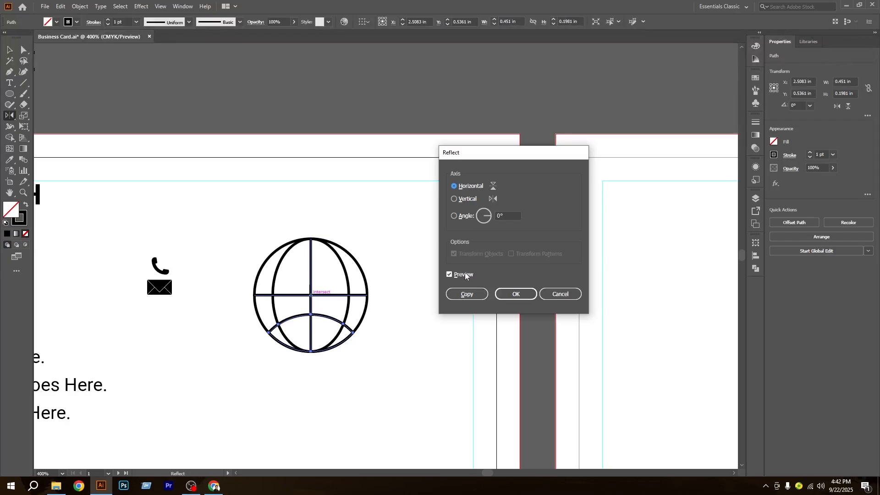
click(461, 200)
click(460, 187)
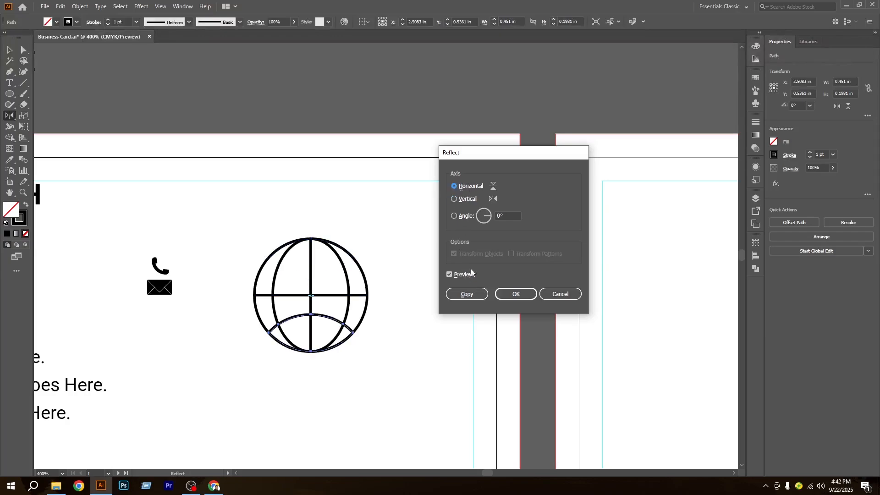
click(468, 293)
click(9, 49)
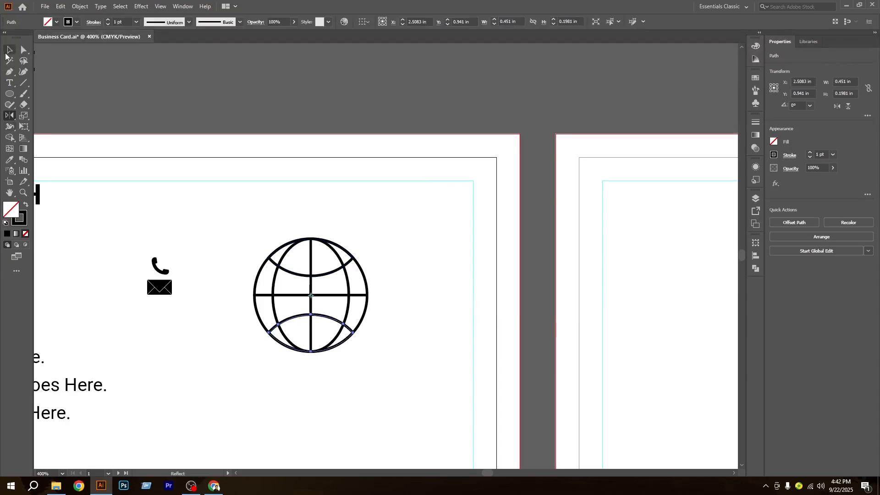
click(236, 373)
Step: Select all the globe's paths and set their stroke weight to 2 pt
scroll(304, 354, down, 2)
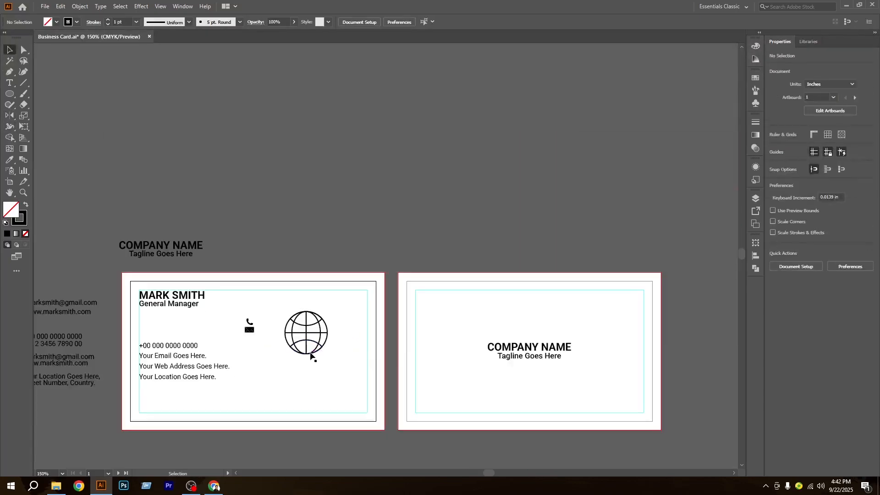
scroll(316, 351, up, 3)
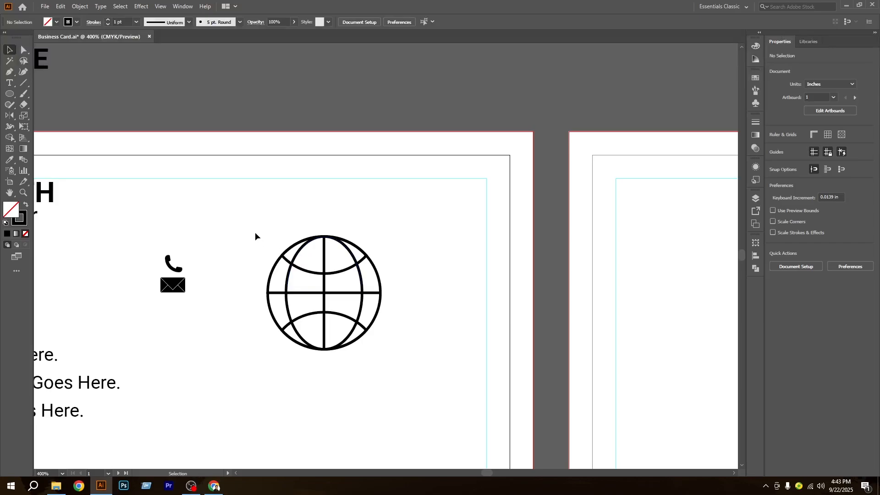
drag(251, 231, 409, 358)
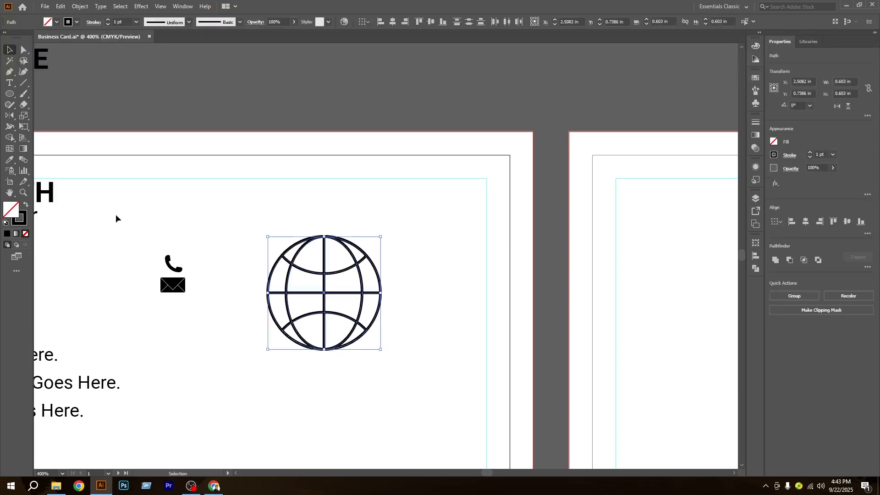
click(108, 20)
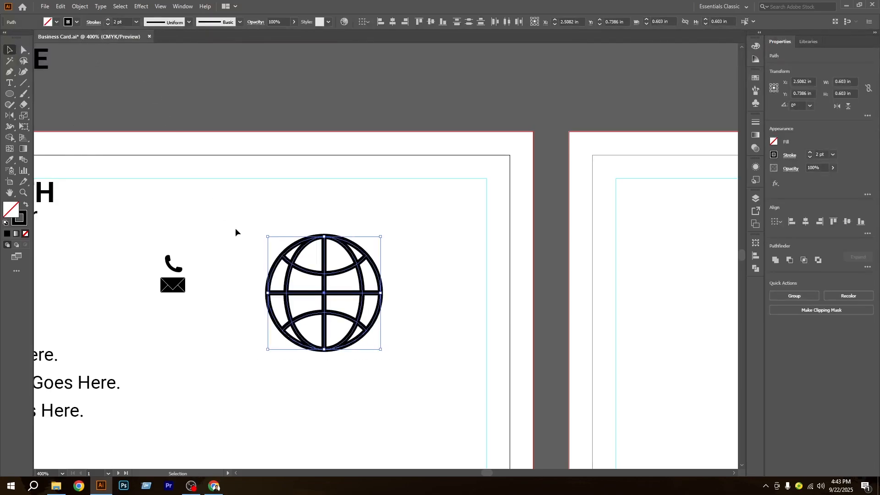
Step: Expand the globe's fill and stroke into outlines and unite them into a single shape
drag(324, 370, 353, 348)
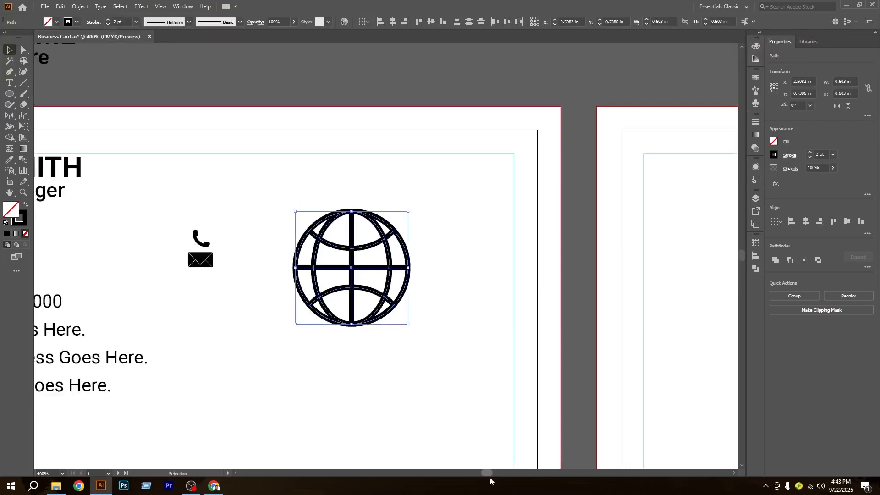
click(81, 6)
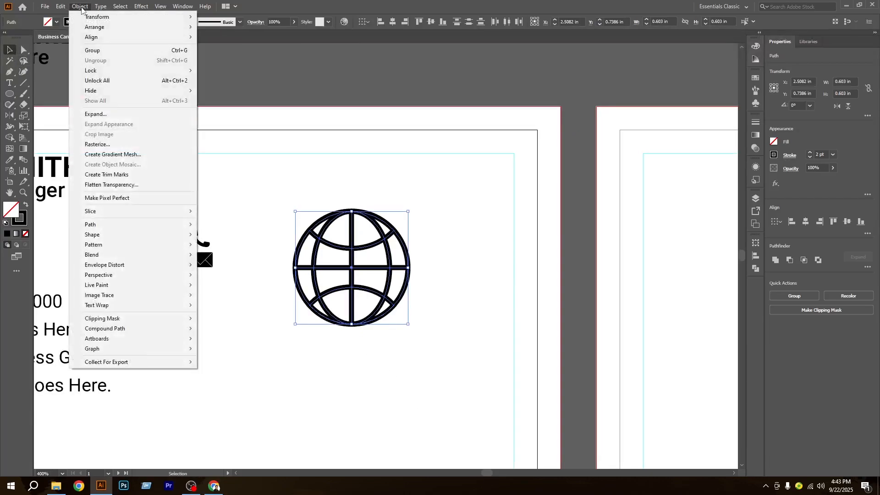
click(97, 116)
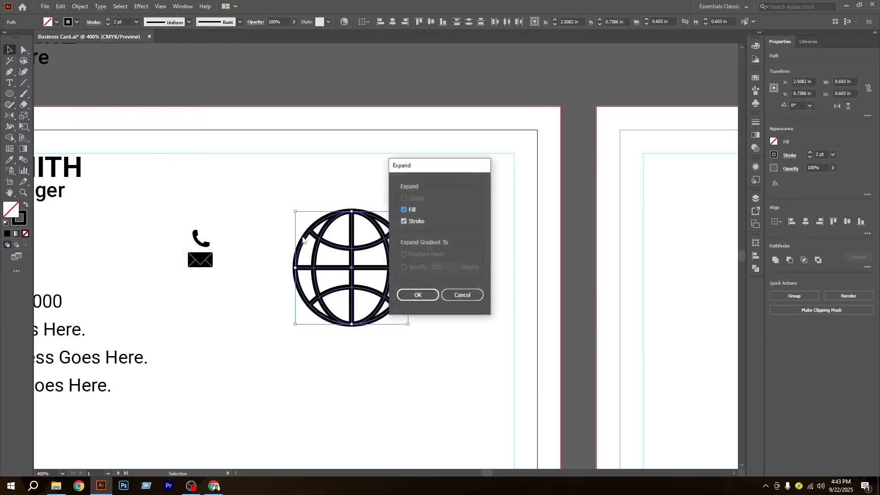
click(433, 298)
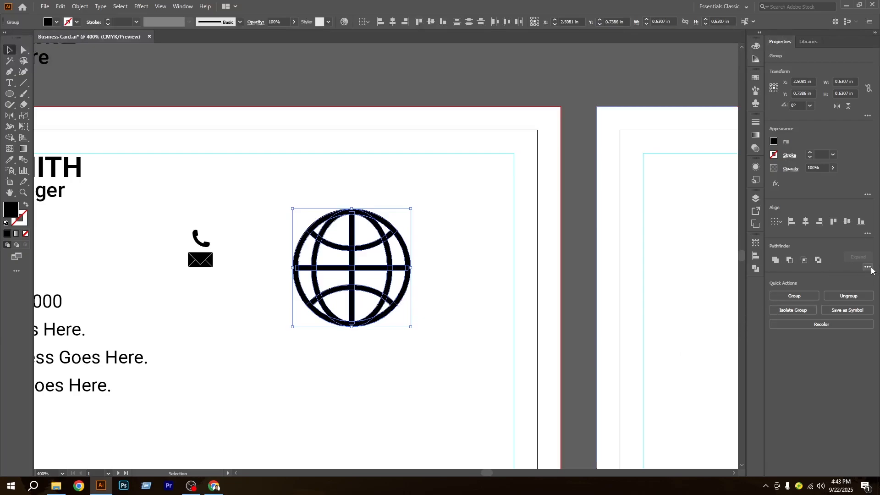
click(774, 260)
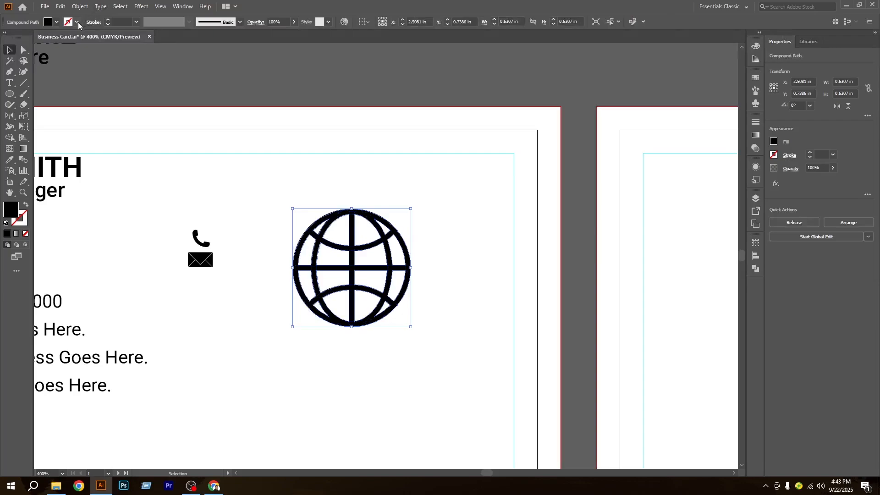
Step: Try a red fill on the merged globe, and set the fill back to black
click(56, 22)
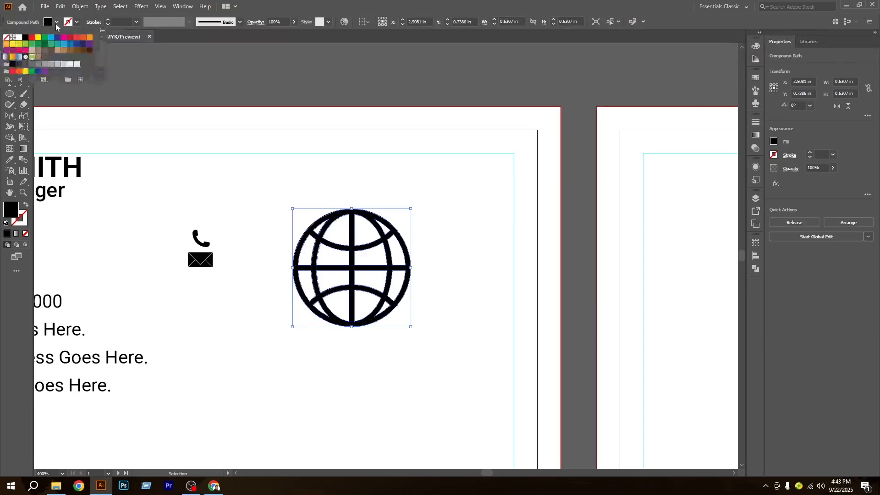
click(32, 38)
click(25, 37)
click(224, 338)
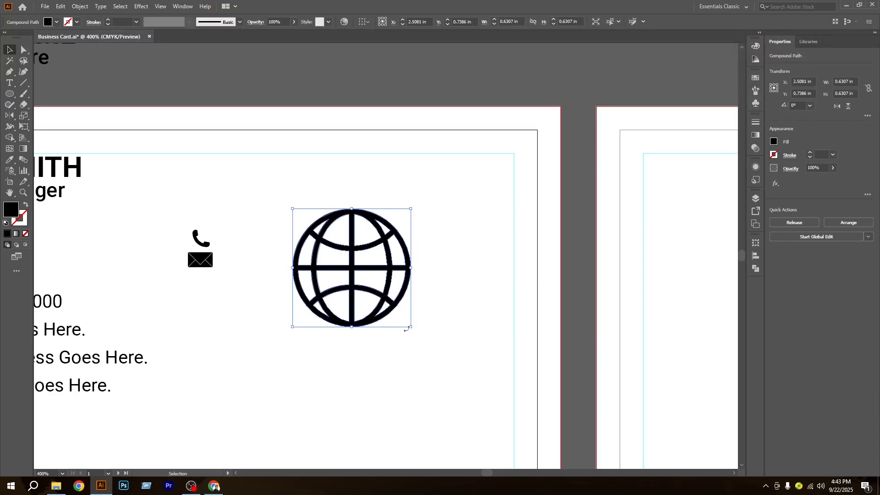
Step: Scale the globe down proportionally until it is slightly narrower than the envelope and centre it below the envelope icon
drag(411, 327, 283, 286)
click(267, 334)
scroll(236, 292, up, 2)
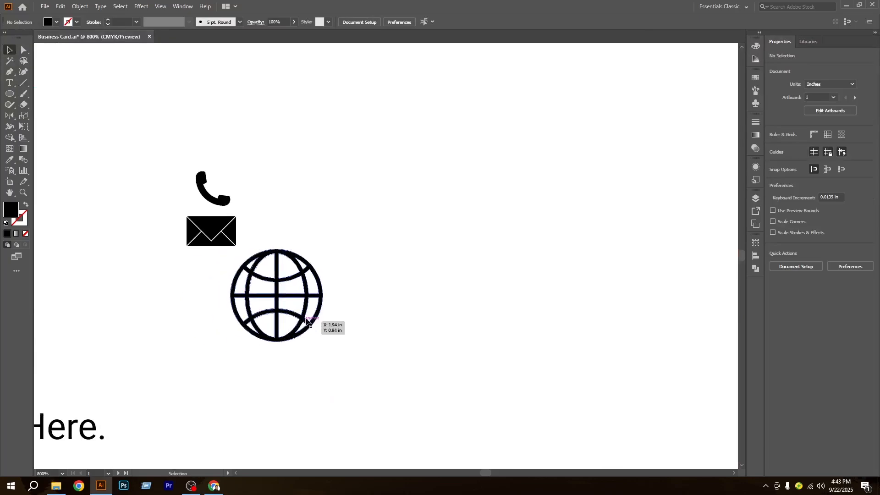
click(310, 328)
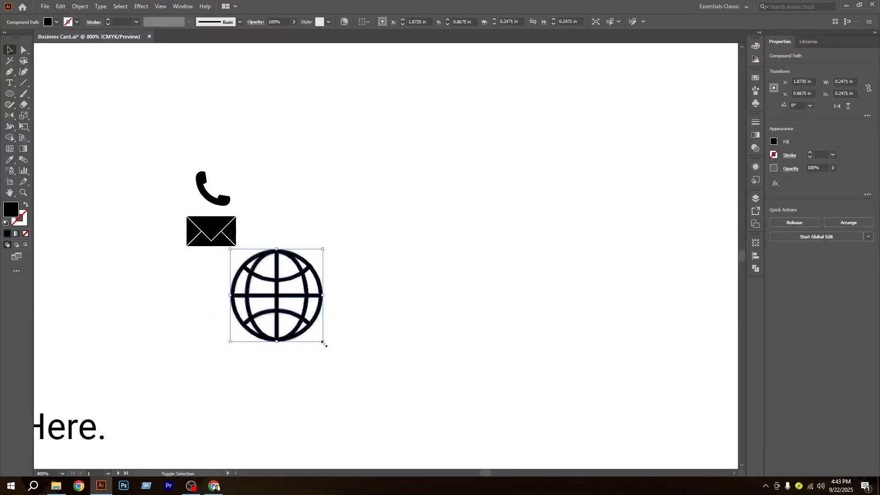
drag(322, 342, 216, 286)
click(237, 325)
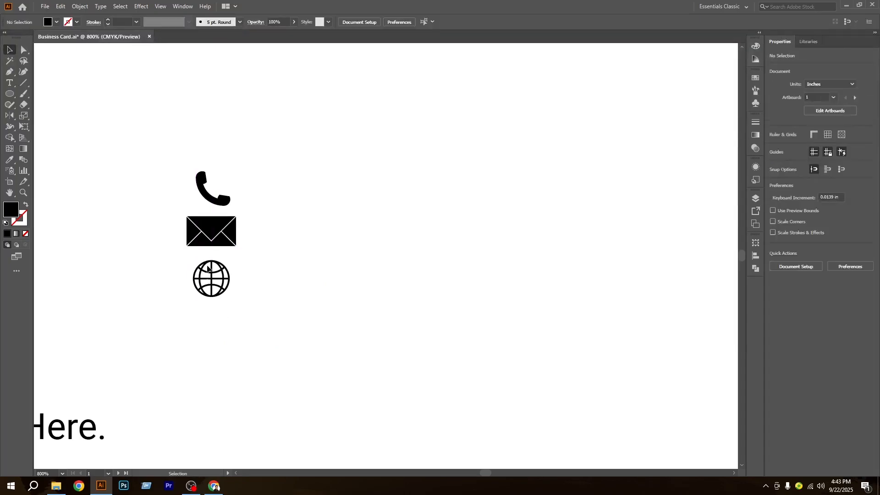
Step: Draw a black-filled circle without a stroke, about 0.14 in across, to the right of the finished icons
scroll(212, 310, down, 3)
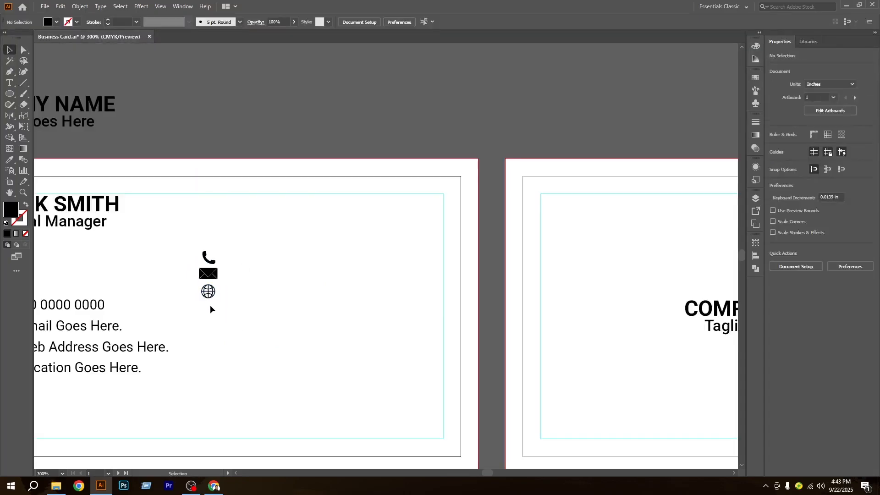
scroll(209, 301, up, 3)
scroll(209, 301, up, 1)
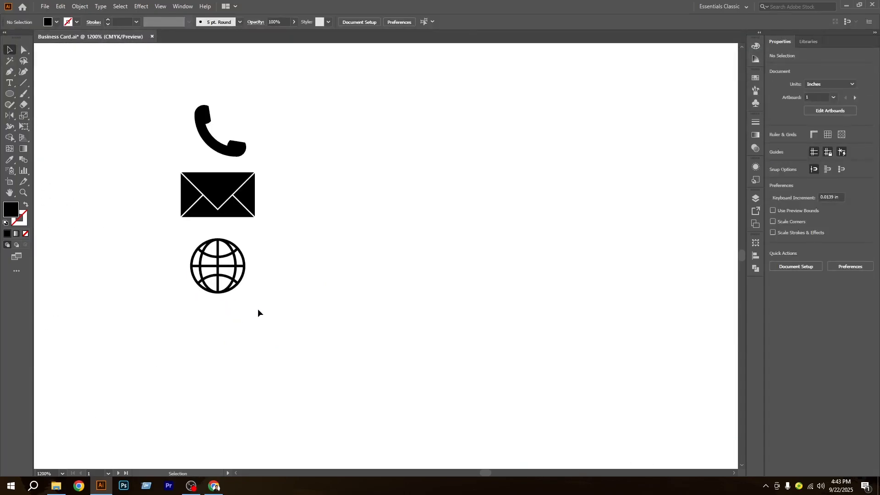
drag(257, 310, 220, 301)
drag(282, 285, 242, 274)
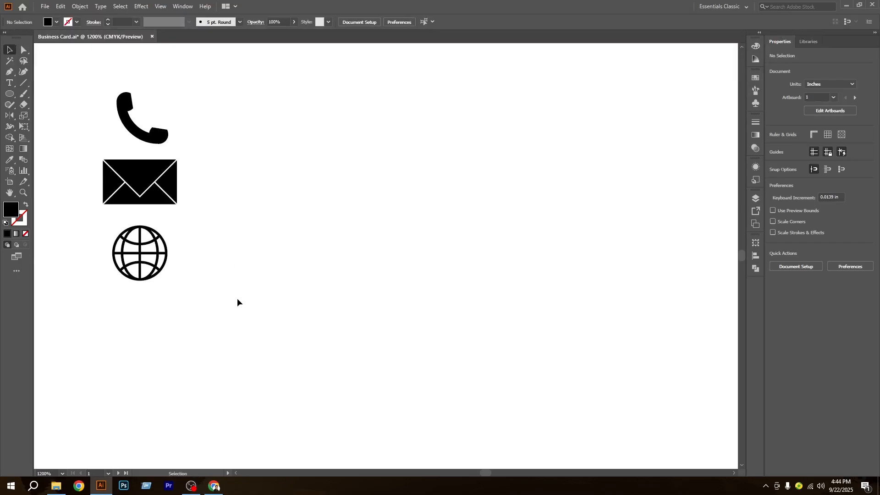
click(6, 94)
drag(392, 144, 430, 231)
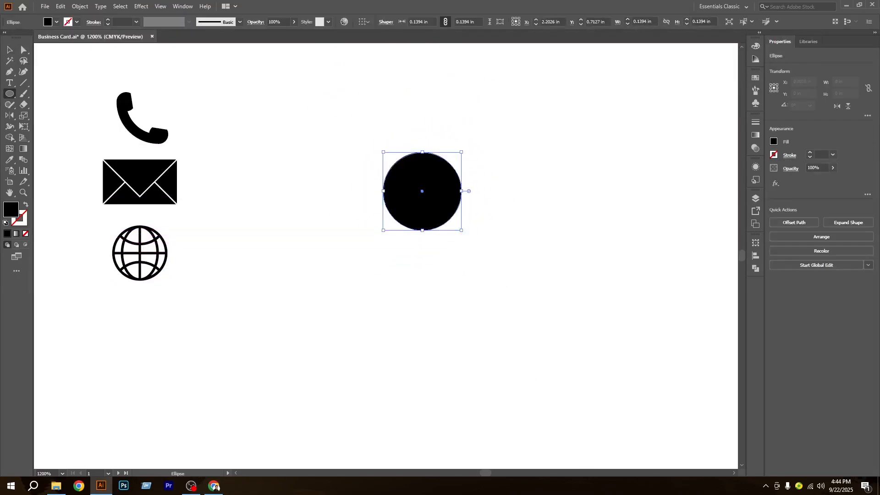
Step: Pull the circle's lowest anchor point straight down and convert it to a corner to form a pointed location pin
click(25, 54)
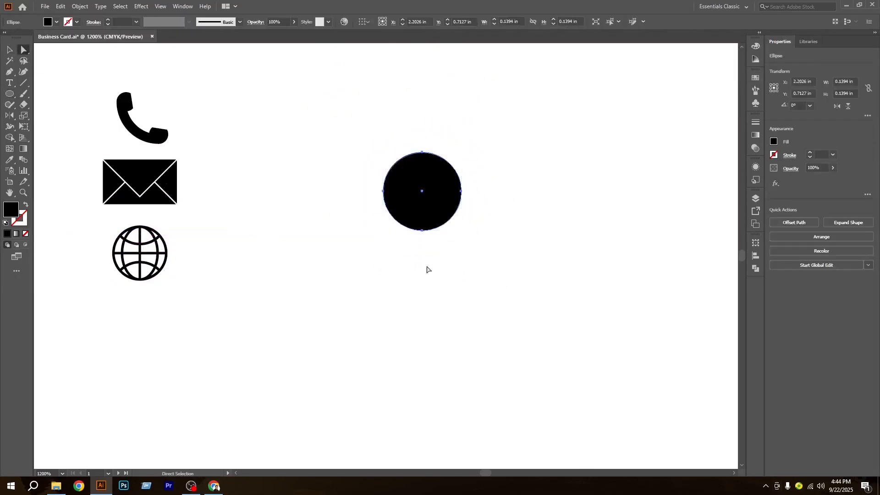
click(423, 232)
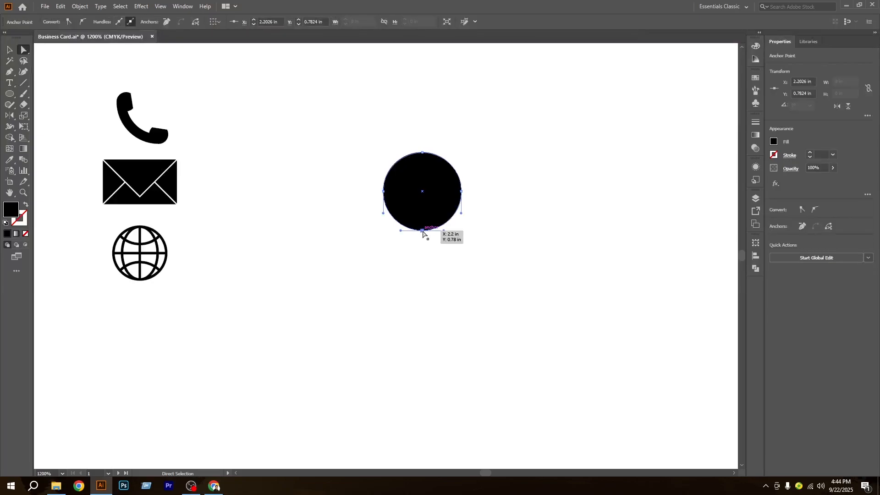
drag(422, 231, 417, 283)
key(shift)
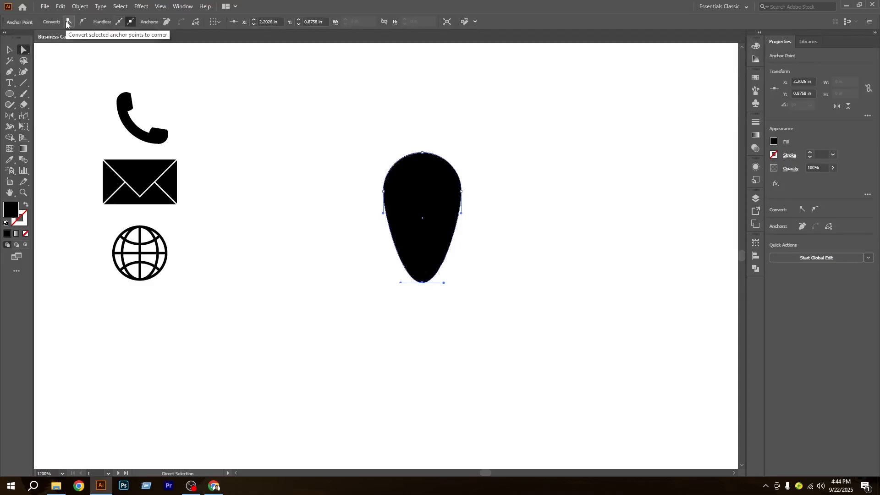
click(68, 23)
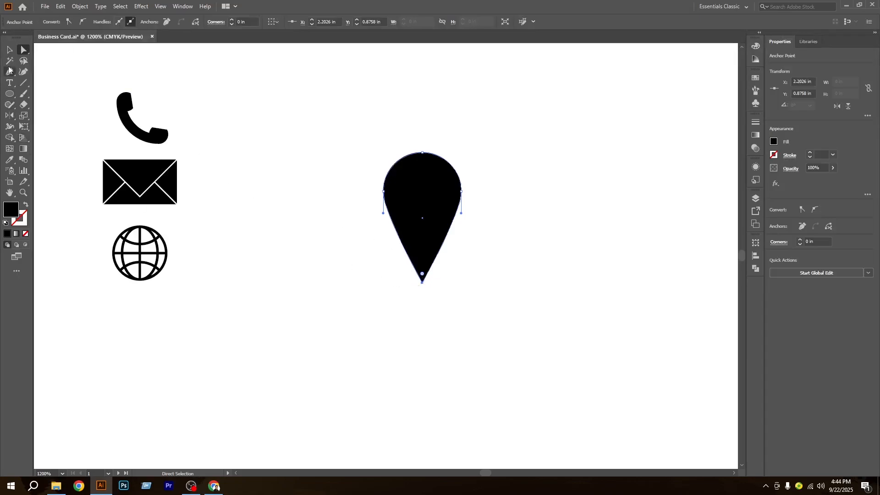
click(10, 50)
click(274, 255)
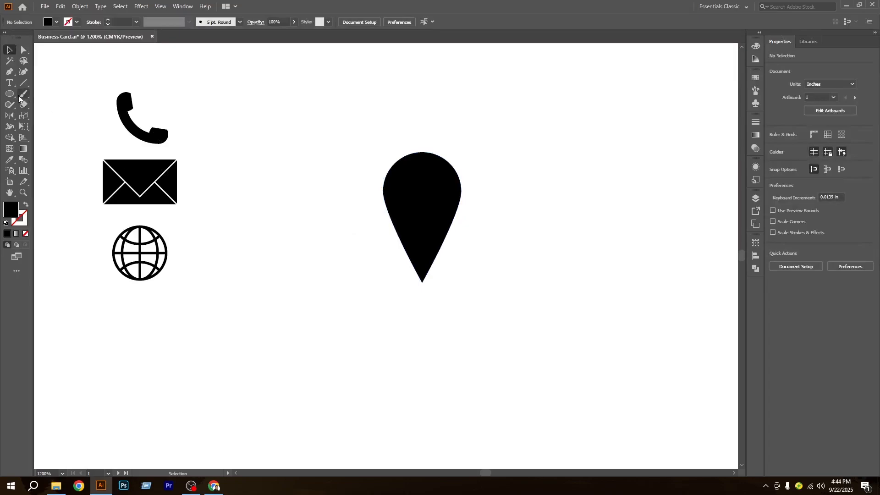
Step: Draw a circle about 0.09 in across inside the pin's head and centre it horizontally on the pin
key(l)
drag(413, 178, 443, 215)
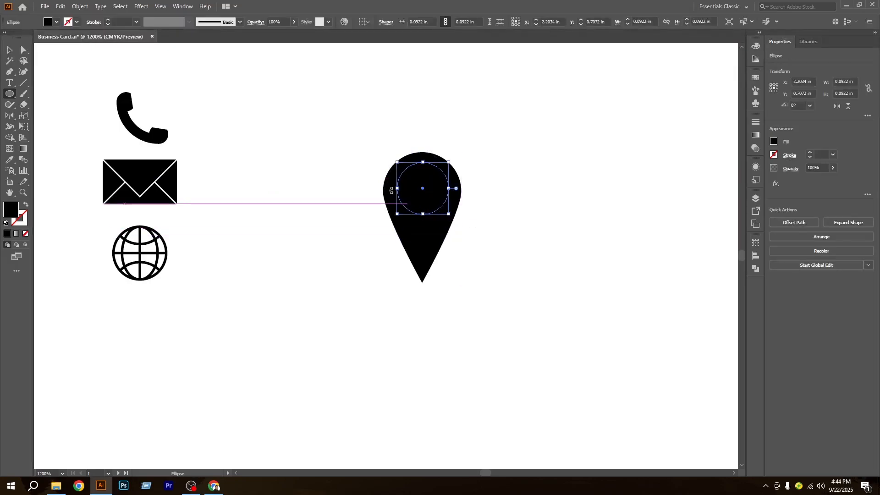
click(10, 49)
drag(329, 148, 429, 243)
click(428, 244)
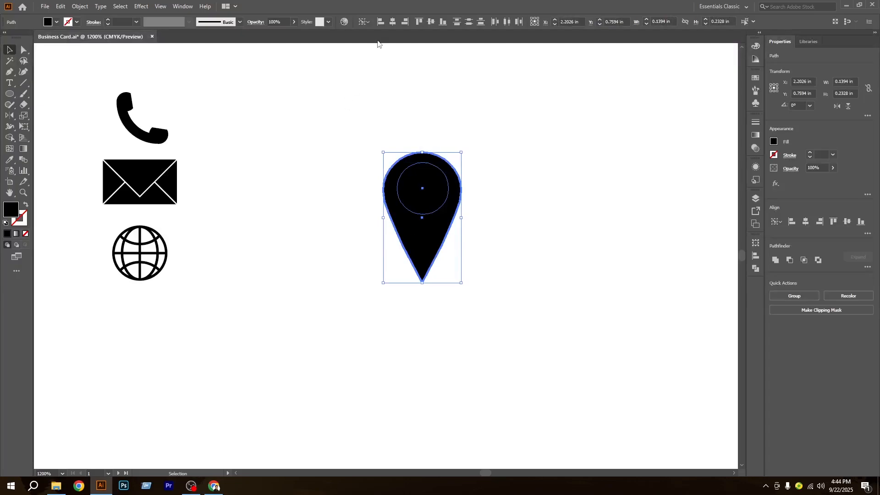
click(393, 23)
Step: Try to centre the inner circle vertically on the pin, and undo that alignment
click(431, 22)
key(a)
key(ctrl+z)
key(v)
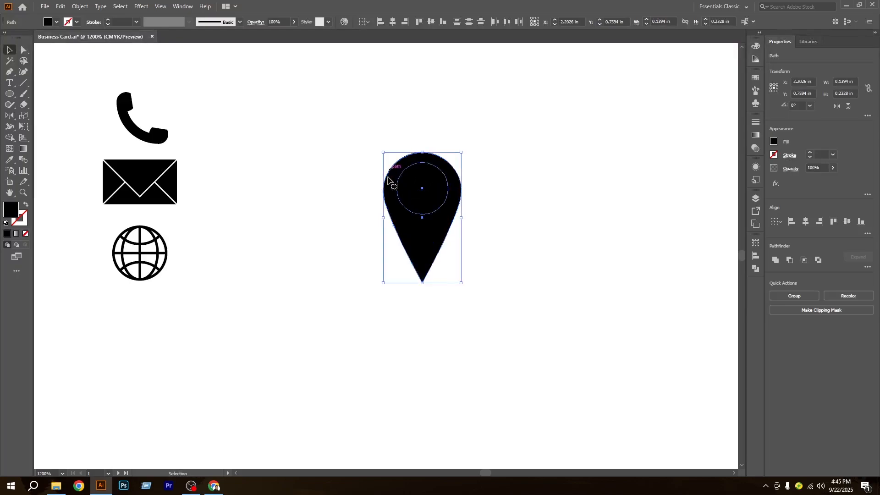
Step: Fill the circle inside the pin's head with red
click(416, 208)
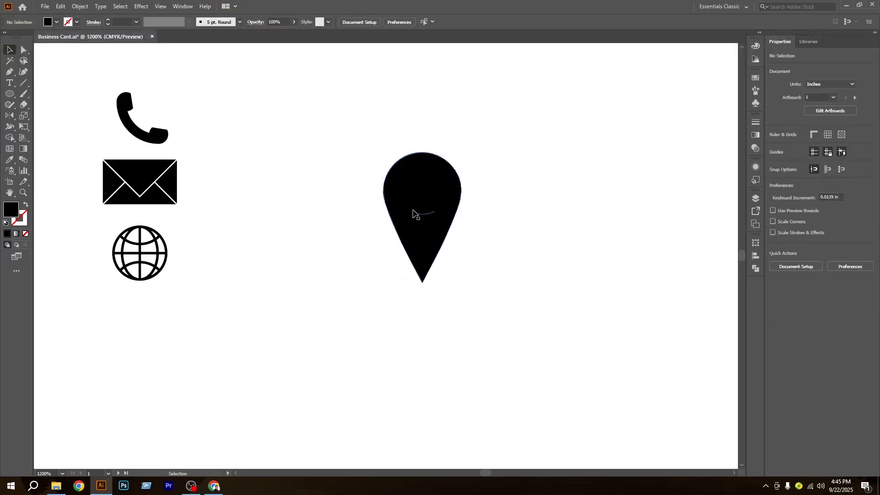
click(9, 160)
click(56, 22)
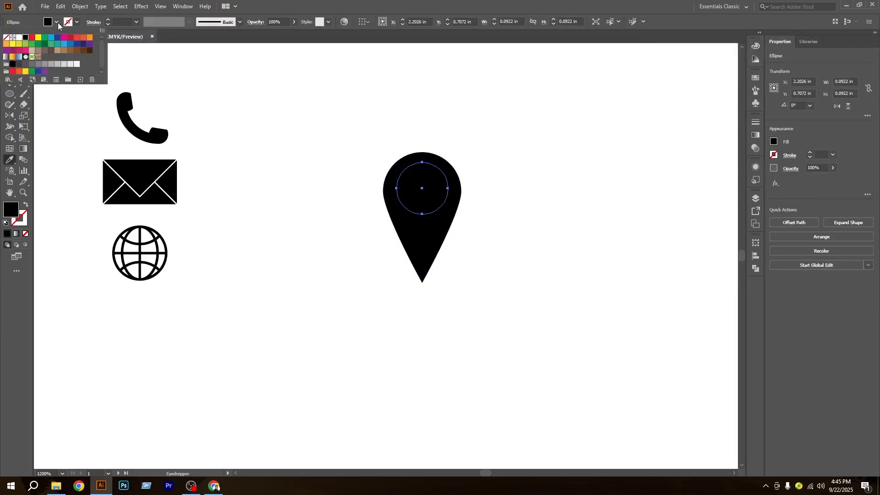
click(31, 38)
click(292, 196)
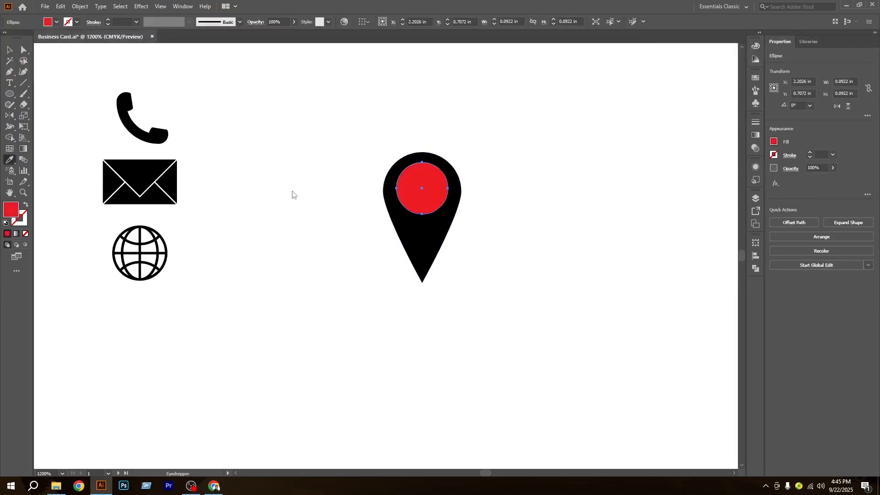
click(9, 49)
click(375, 191)
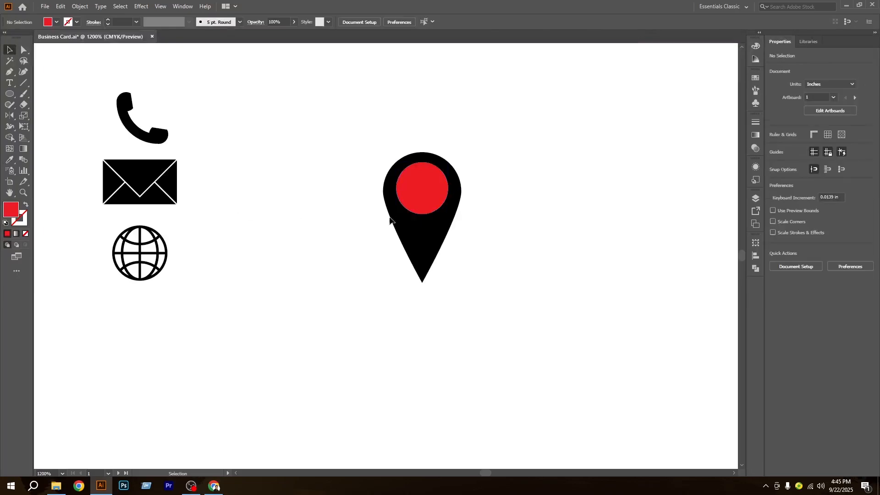
Step: Subtract the red circle from the black pin shape with Minus Front to cut a round hole
drag(358, 145, 452, 222)
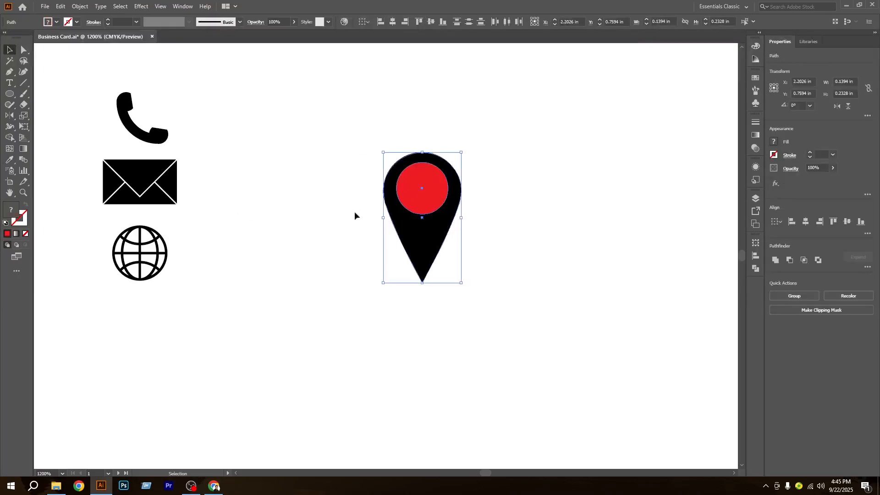
click(790, 260)
click(575, 313)
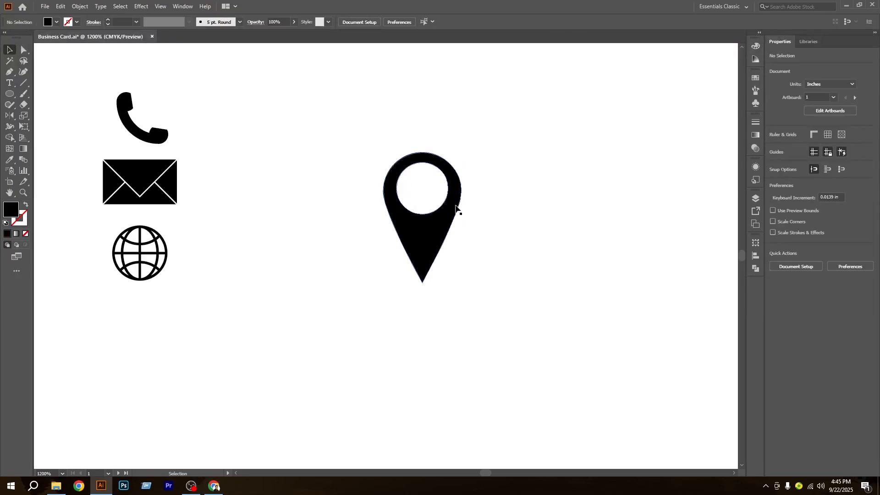
Step: Scale the pin down proportionally to about 0.055 by 0.09 in and place it centred below the globe icon
drag(425, 246, 398, 242)
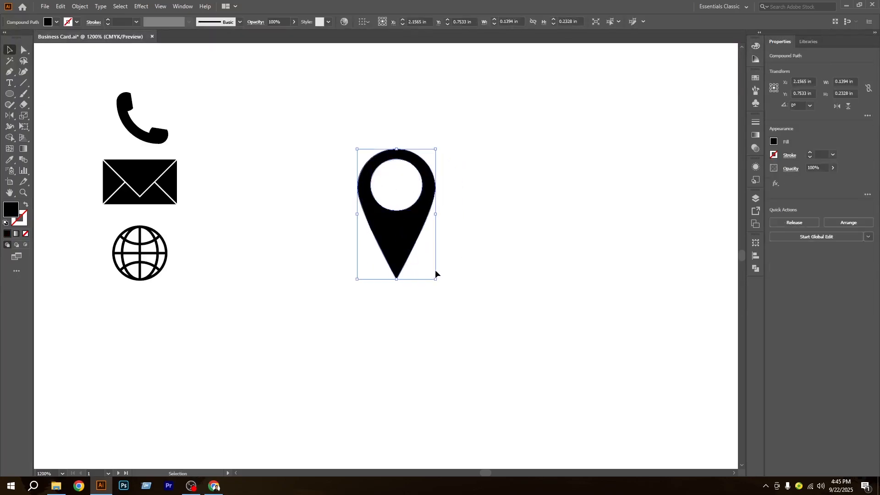
drag(436, 279, 143, 336)
key(ctrl+minus)
key(ctrl+minus)
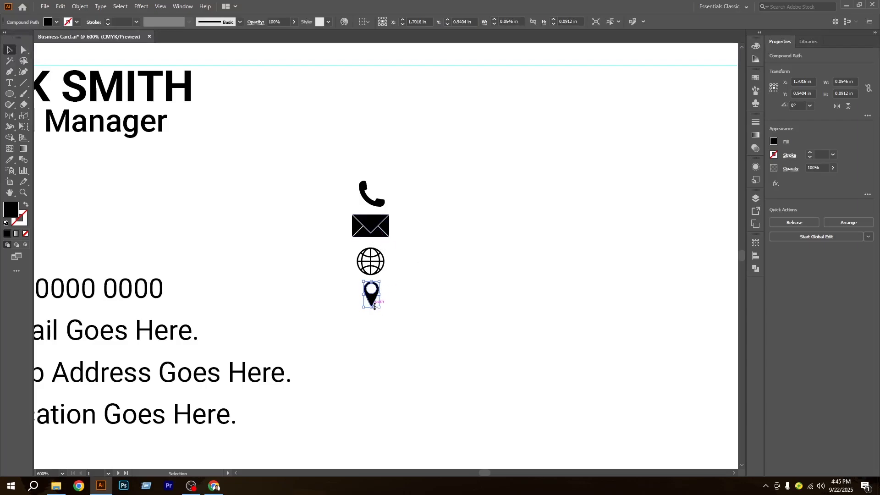
key(ctrl+minus)
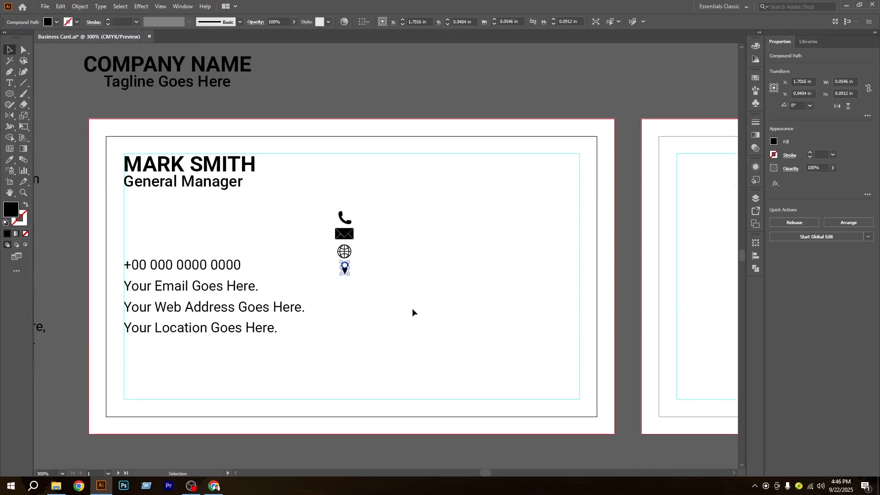